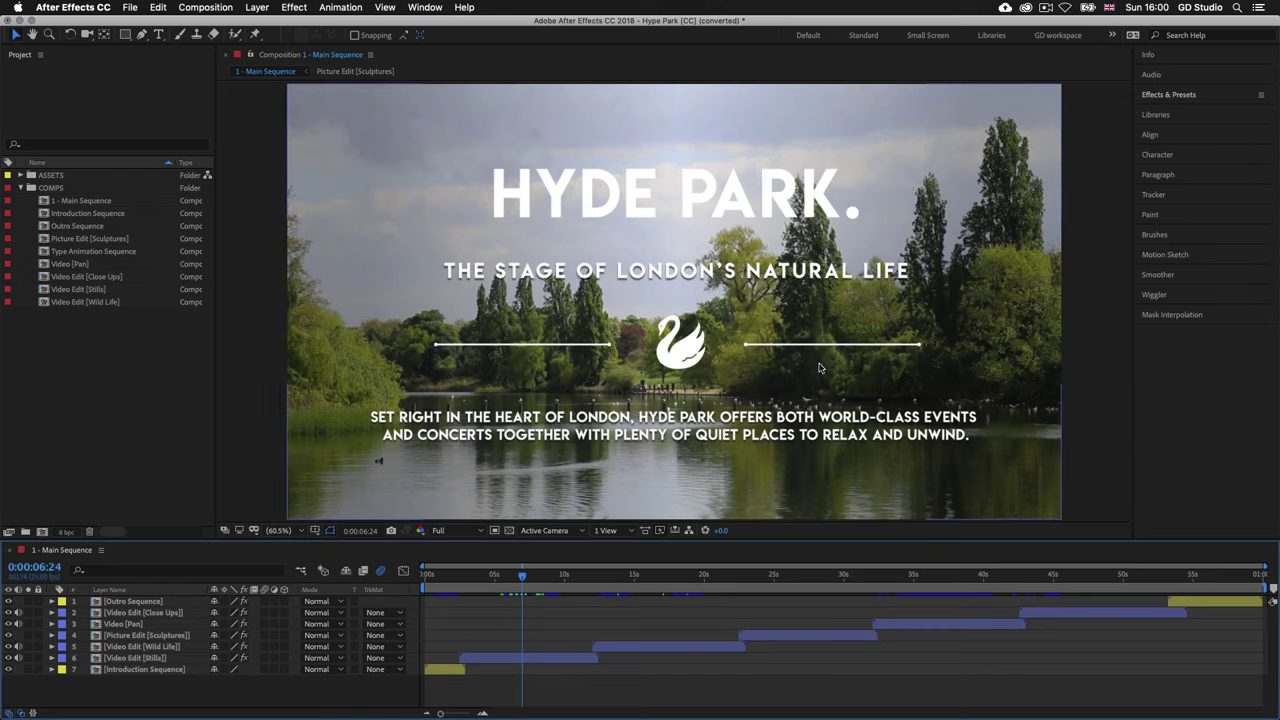
In Finder, select Hype Park [CC].aep under S1 - INTRODUCTION > 4 - Compositions > CC
key("super+Tab")
key("super+Tab")
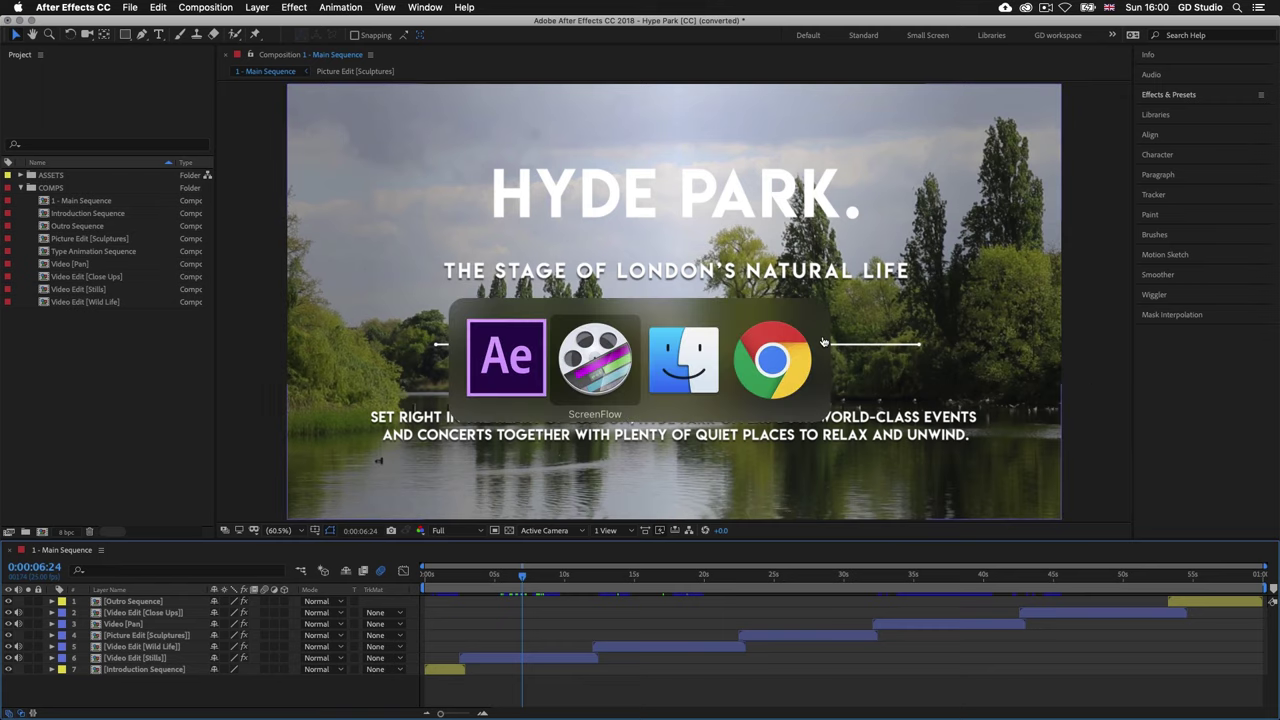
left_click(403, 165)
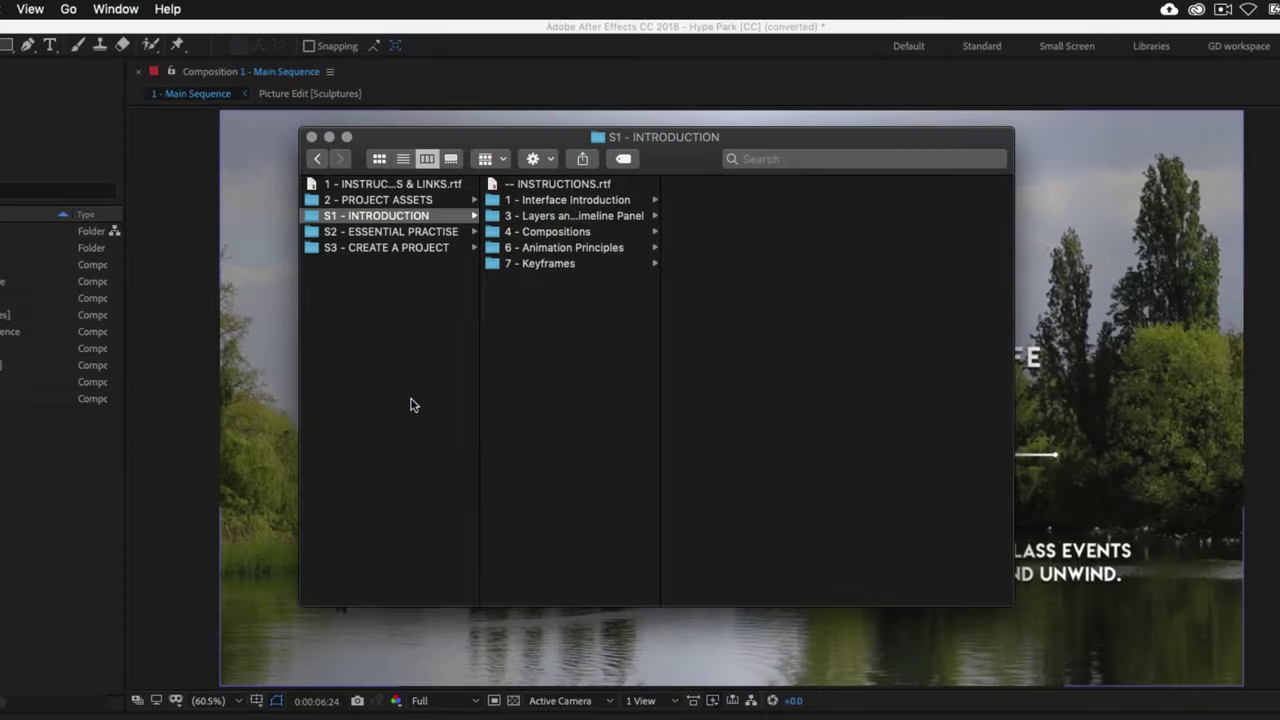
left_click(410, 405)
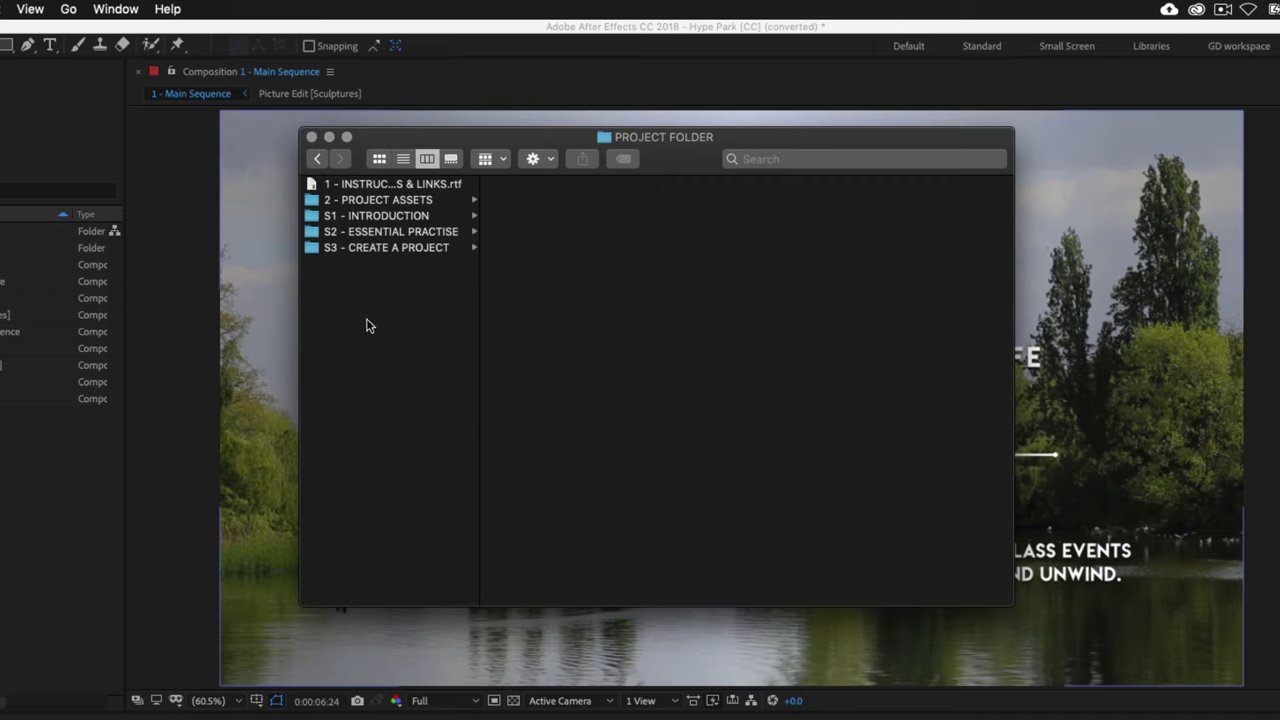
left_click(378, 217)
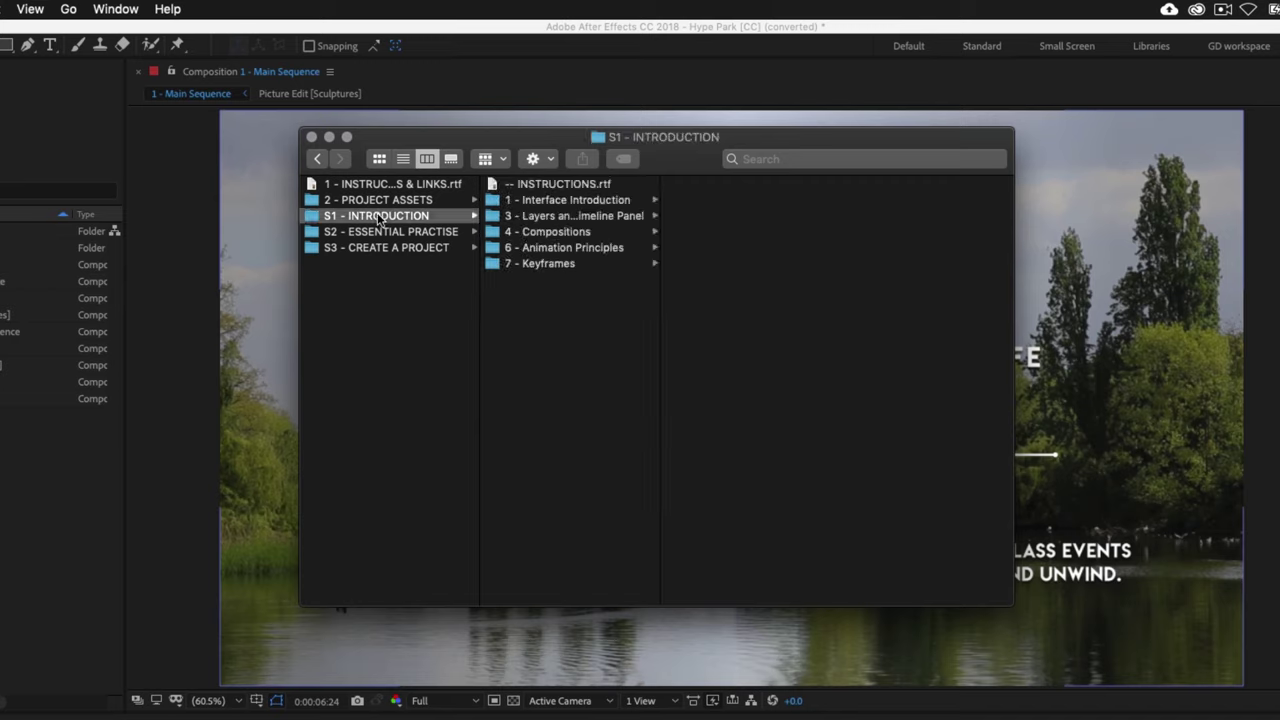
left_click(531, 233)
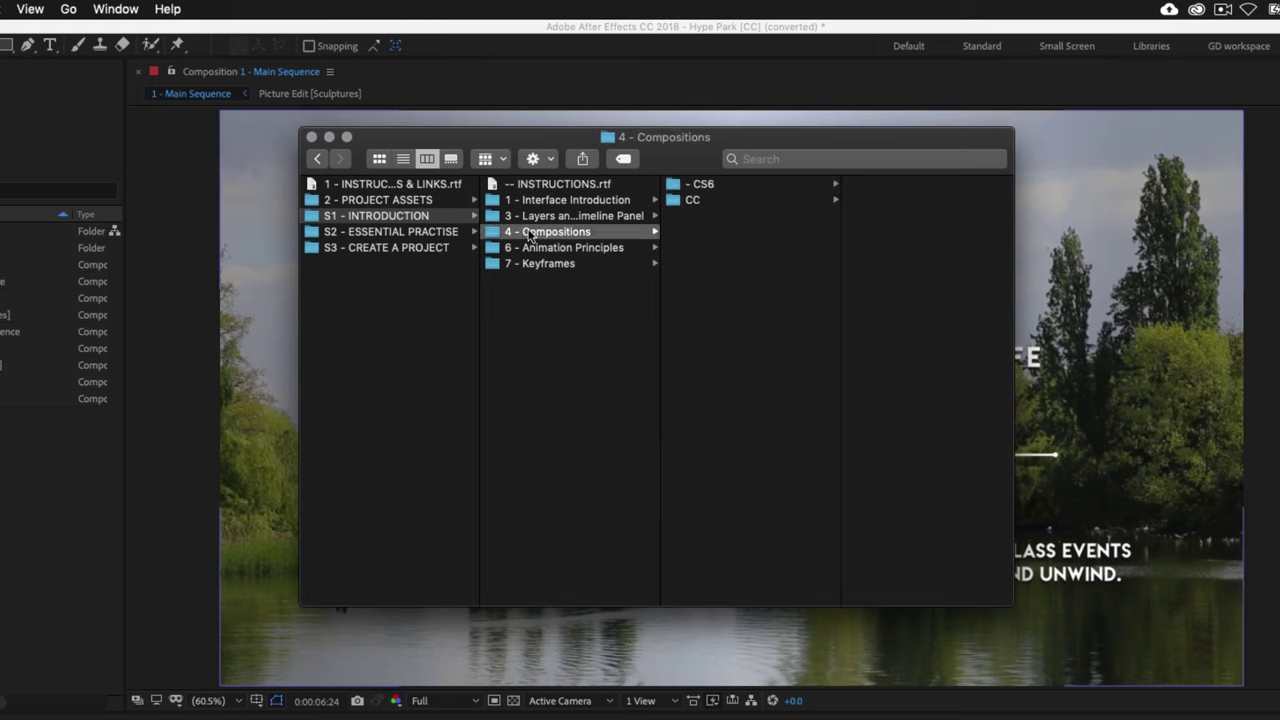
left_click(722, 204)
left_click(866, 188)
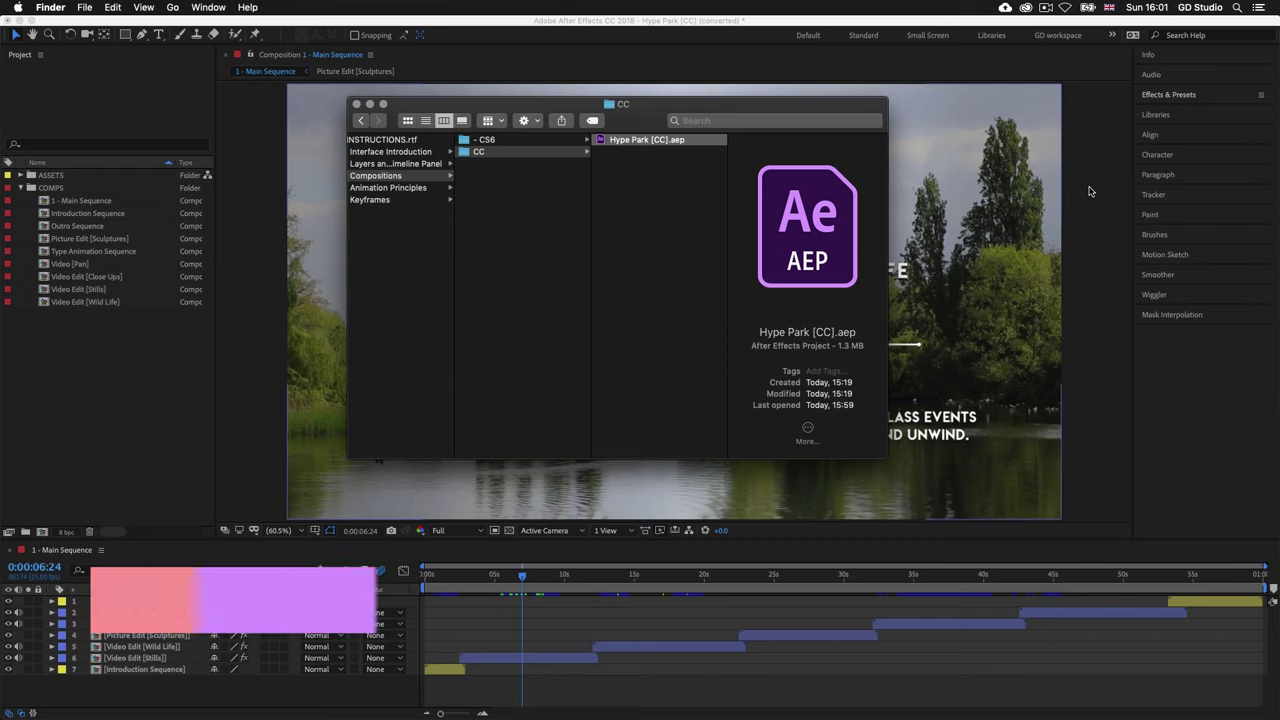
left_click(884, 462)
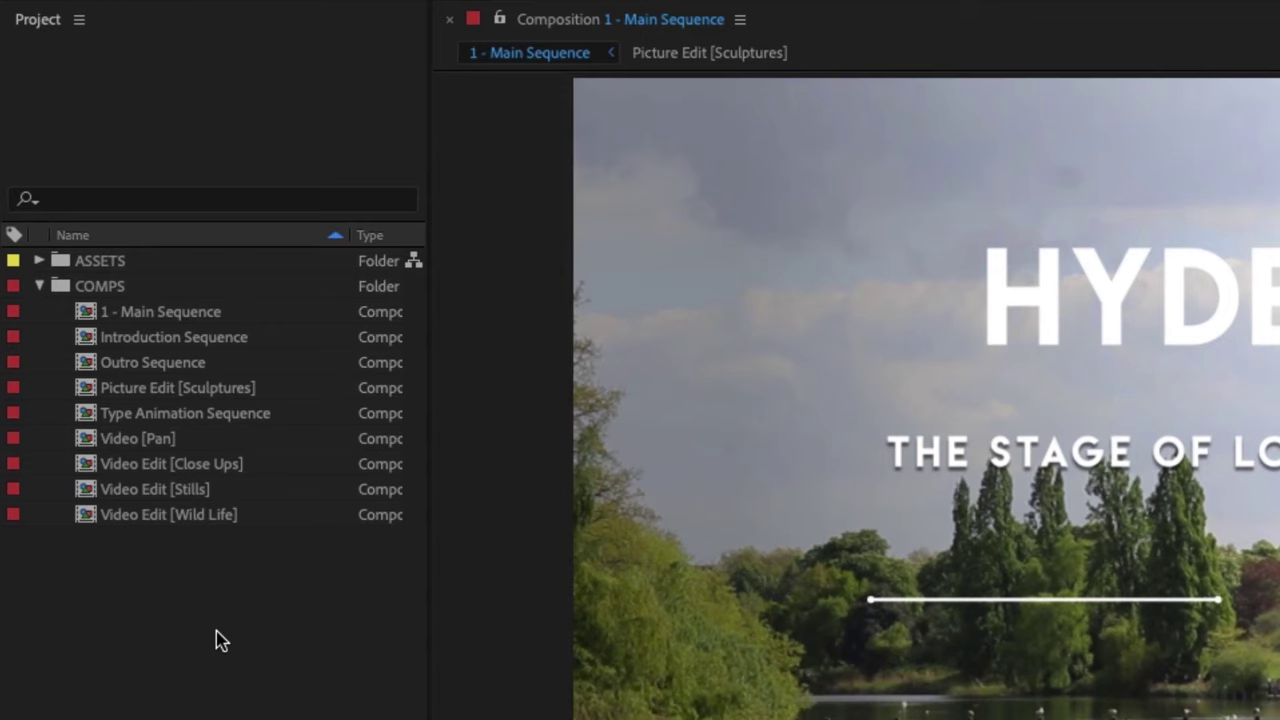
Expand the ASSETS folder in the Project panel
left_click(152, 477)
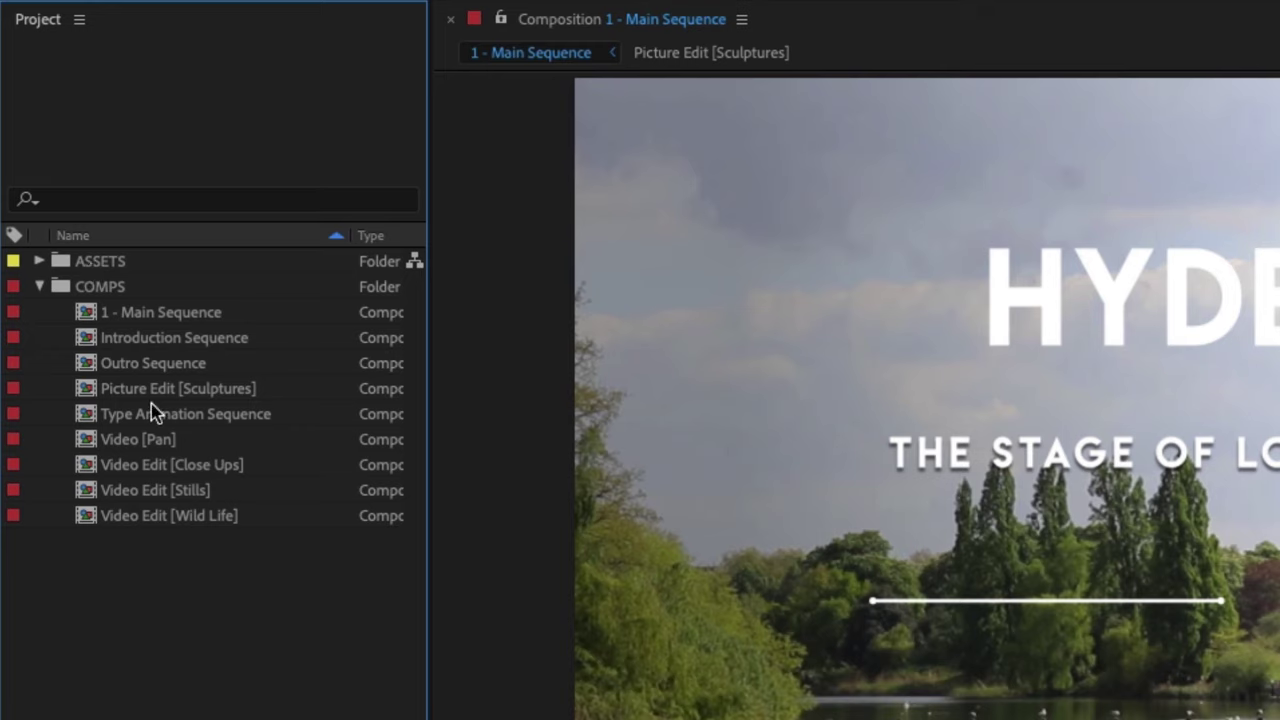
left_click(103, 264)
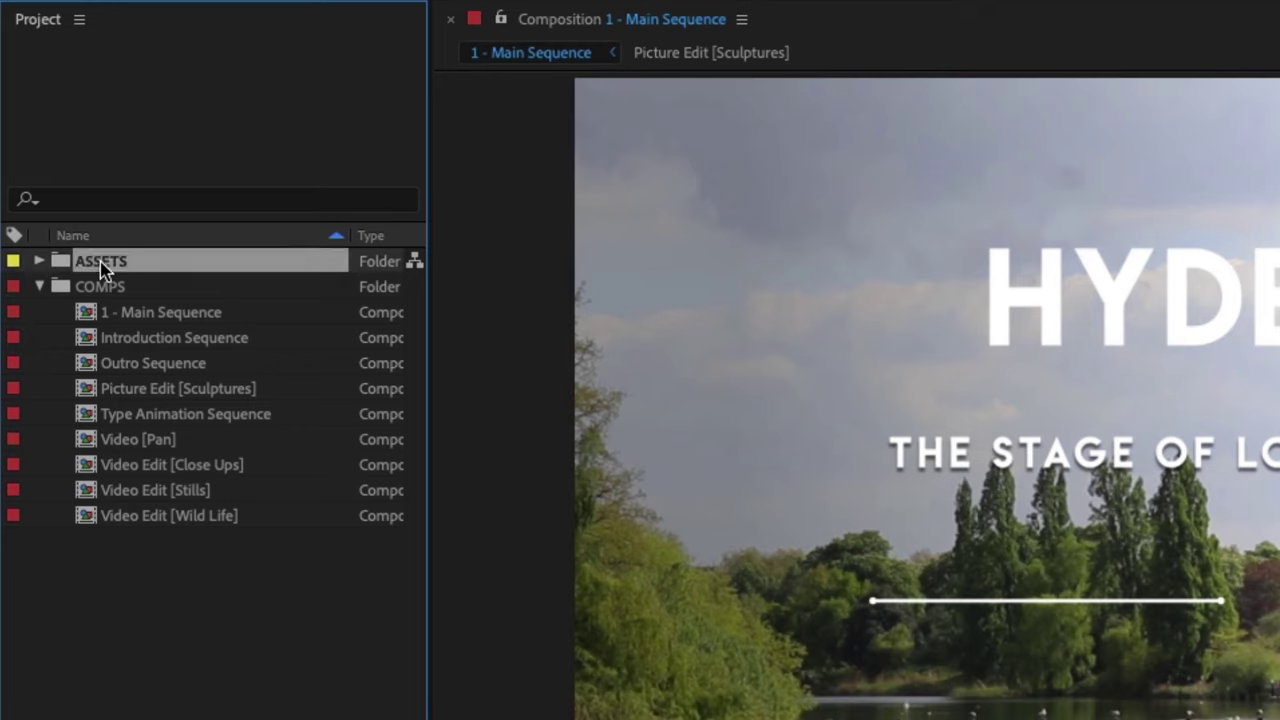
left_click(38, 261)
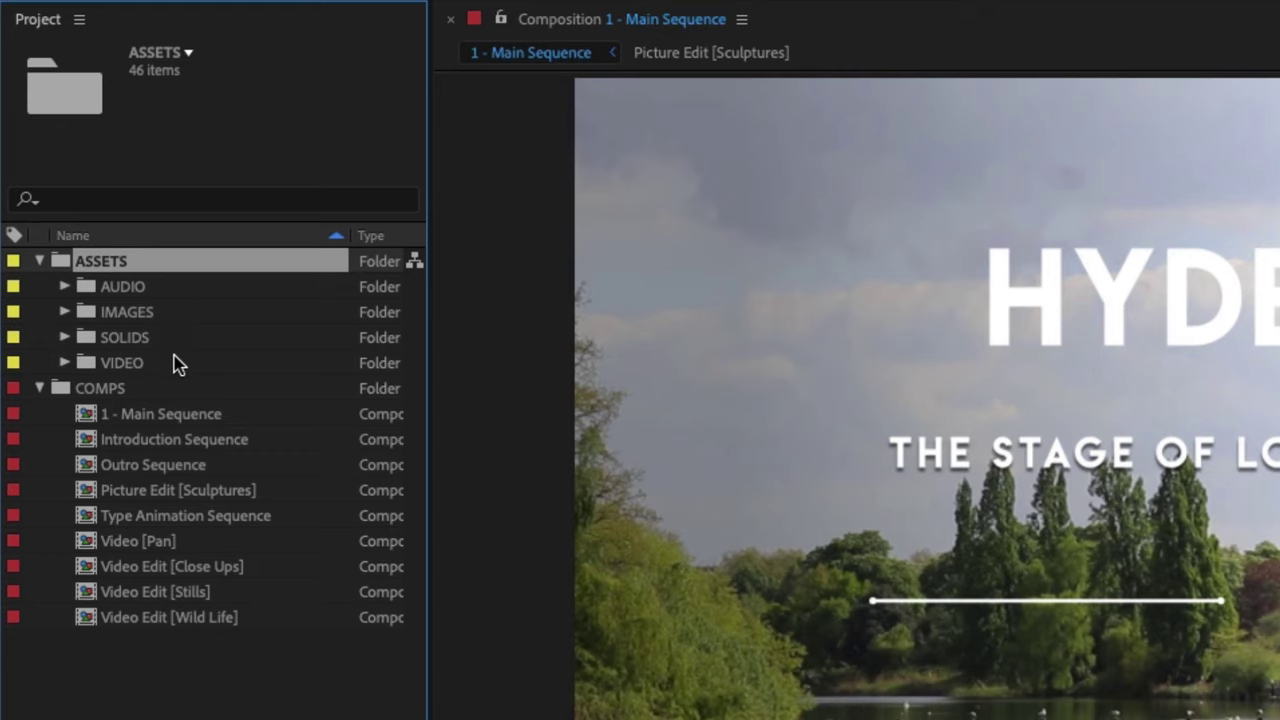
Expand the IMAGES, SOLIDS and VIDEO subfolders inside ASSETS
left_click(140, 289)
left_click(145, 313)
left_click(158, 339)
left_click(145, 366)
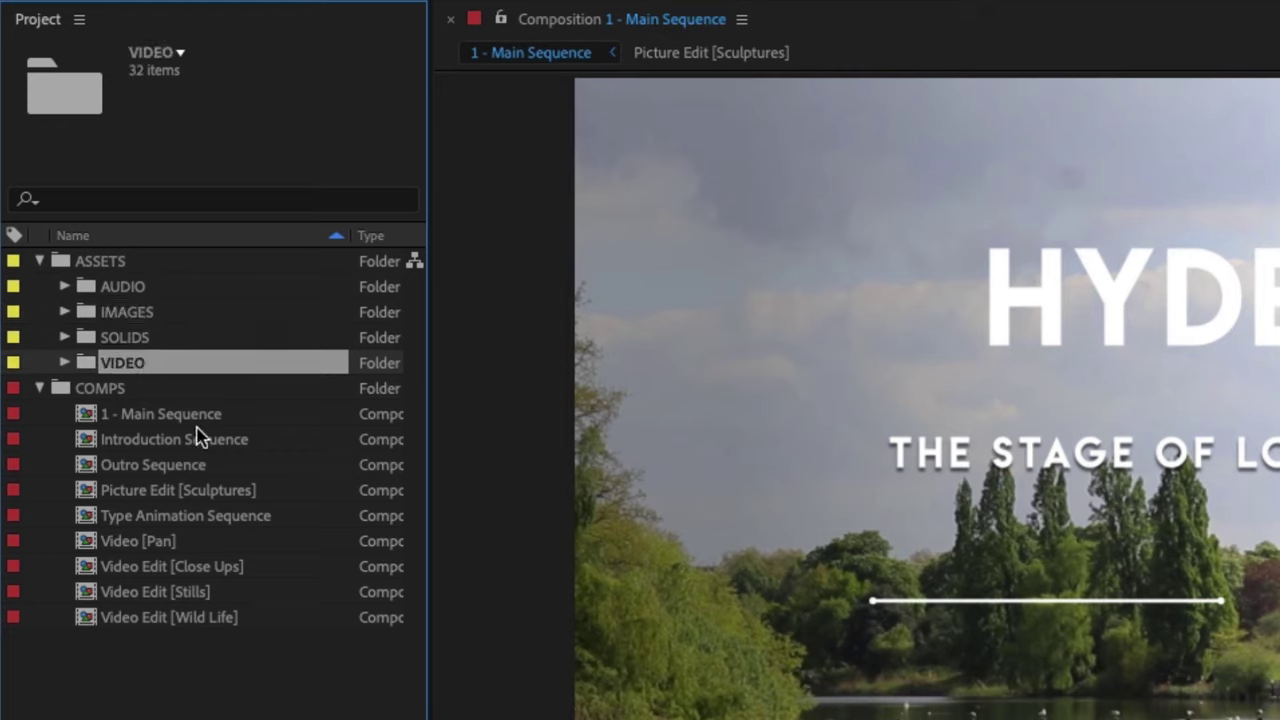
left_click(64, 312)
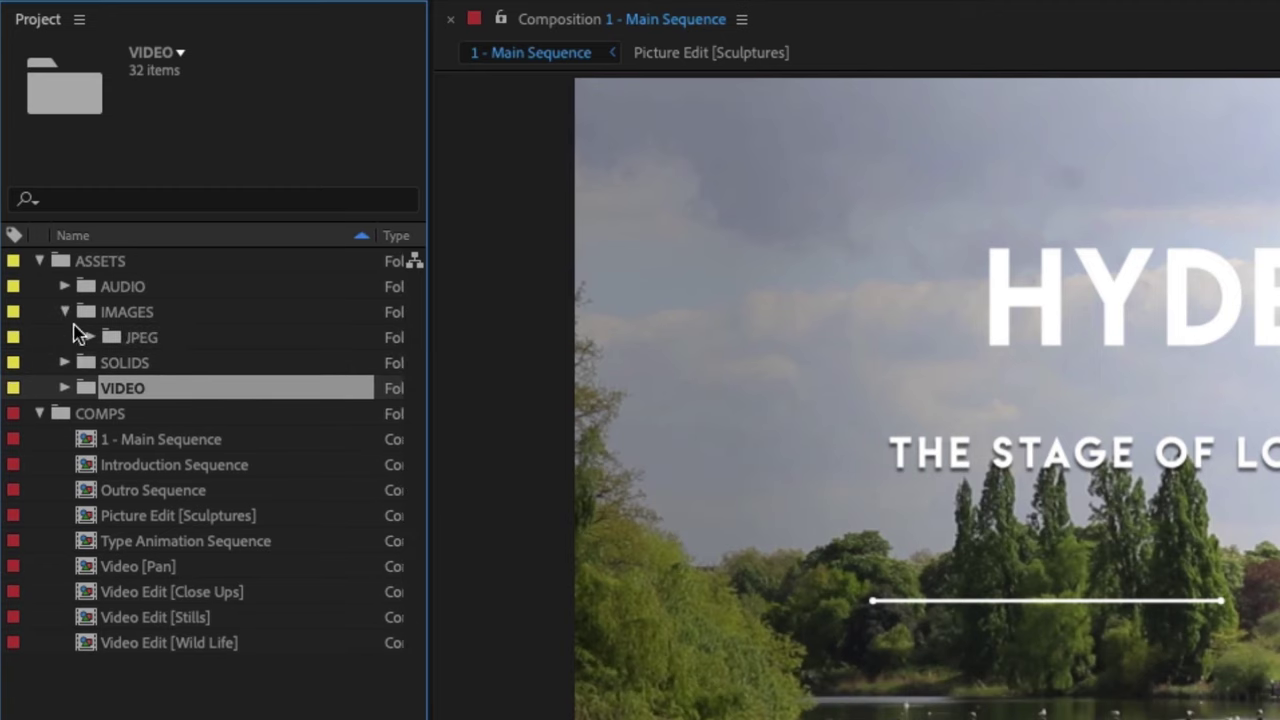
left_click(64, 363)
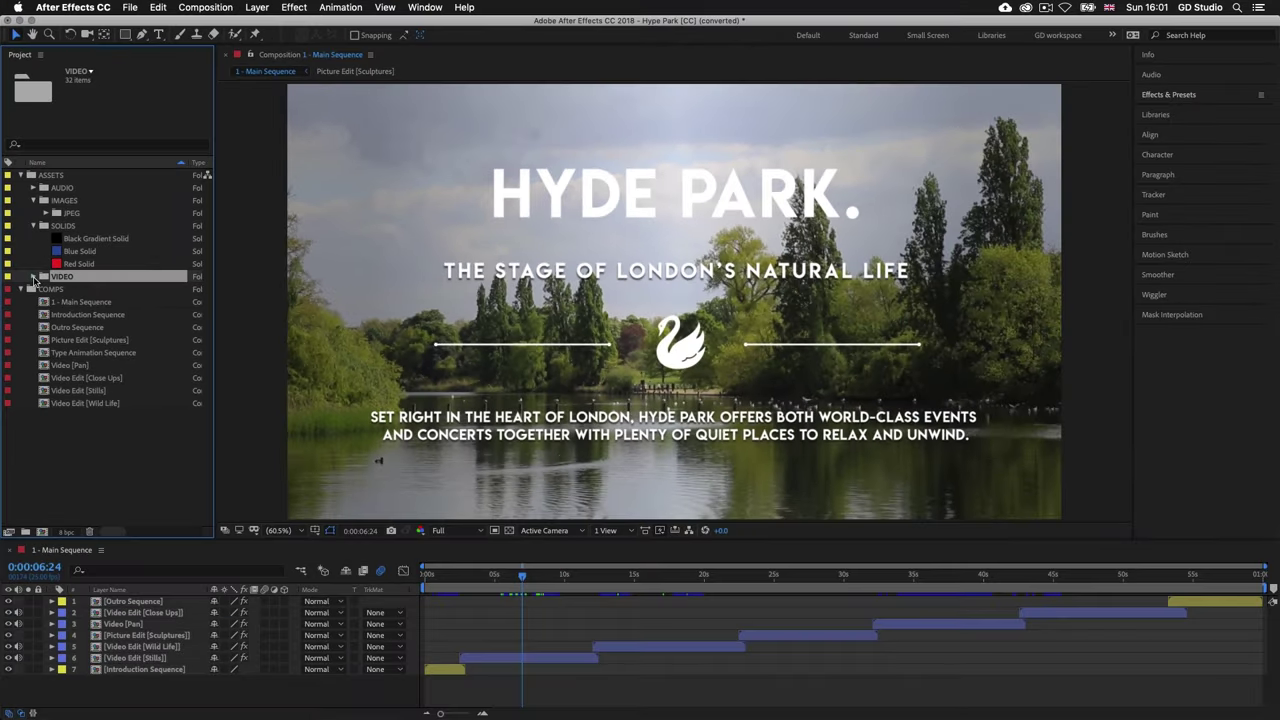
left_click(64, 464)
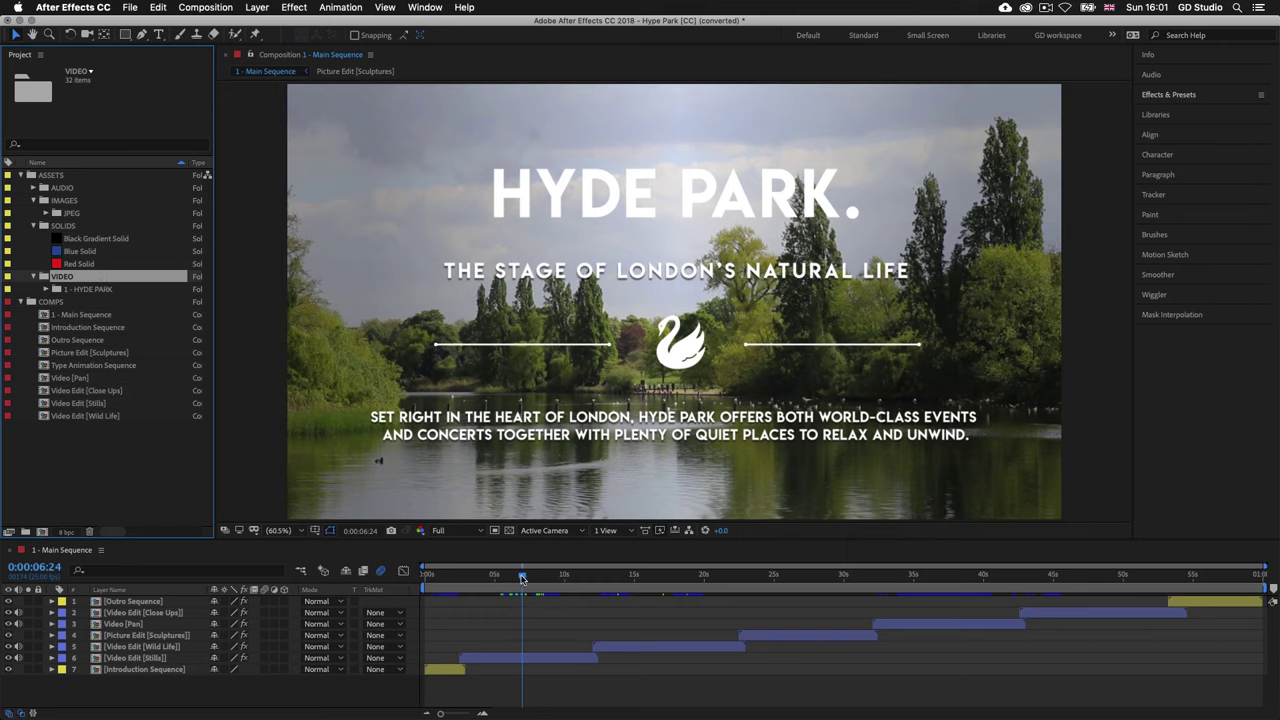
Shrink the Timeline to enlarge the composition view, and expand 1 - HYDE PARK, CLOSEUP, PANS and STILLS
left_click_drag(539, 552, 535, 617)
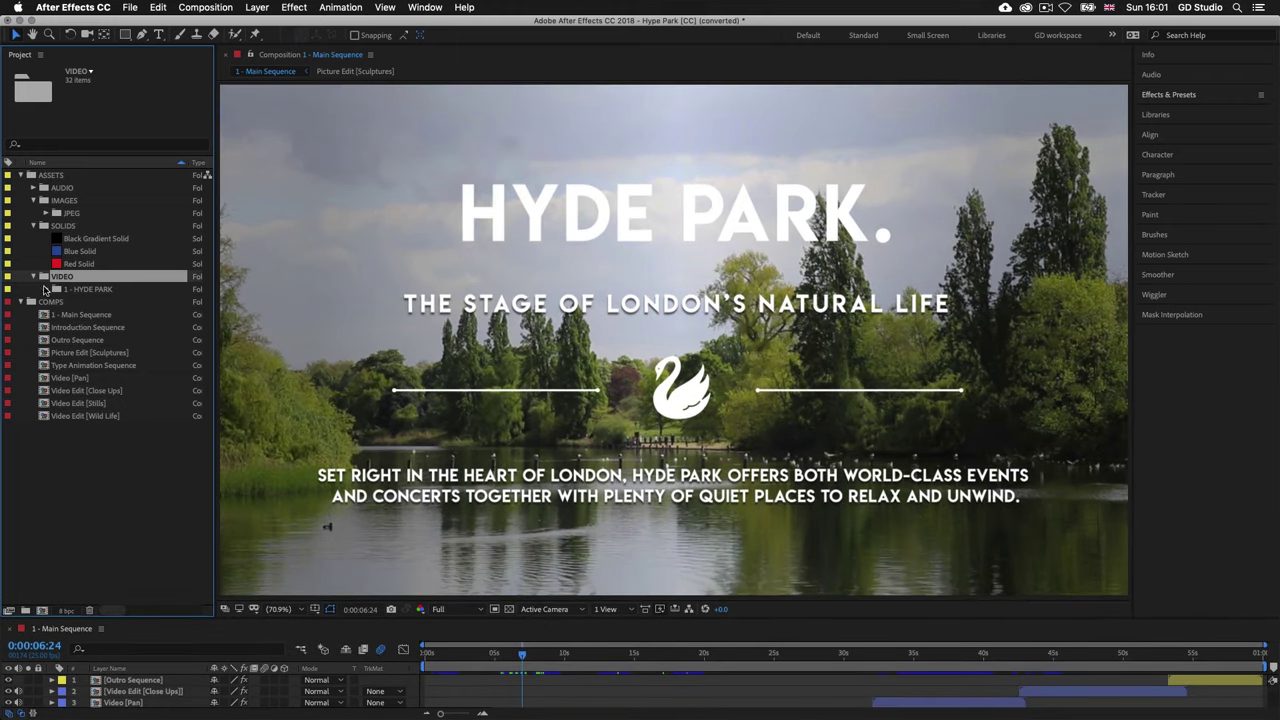
left_click(45, 289)
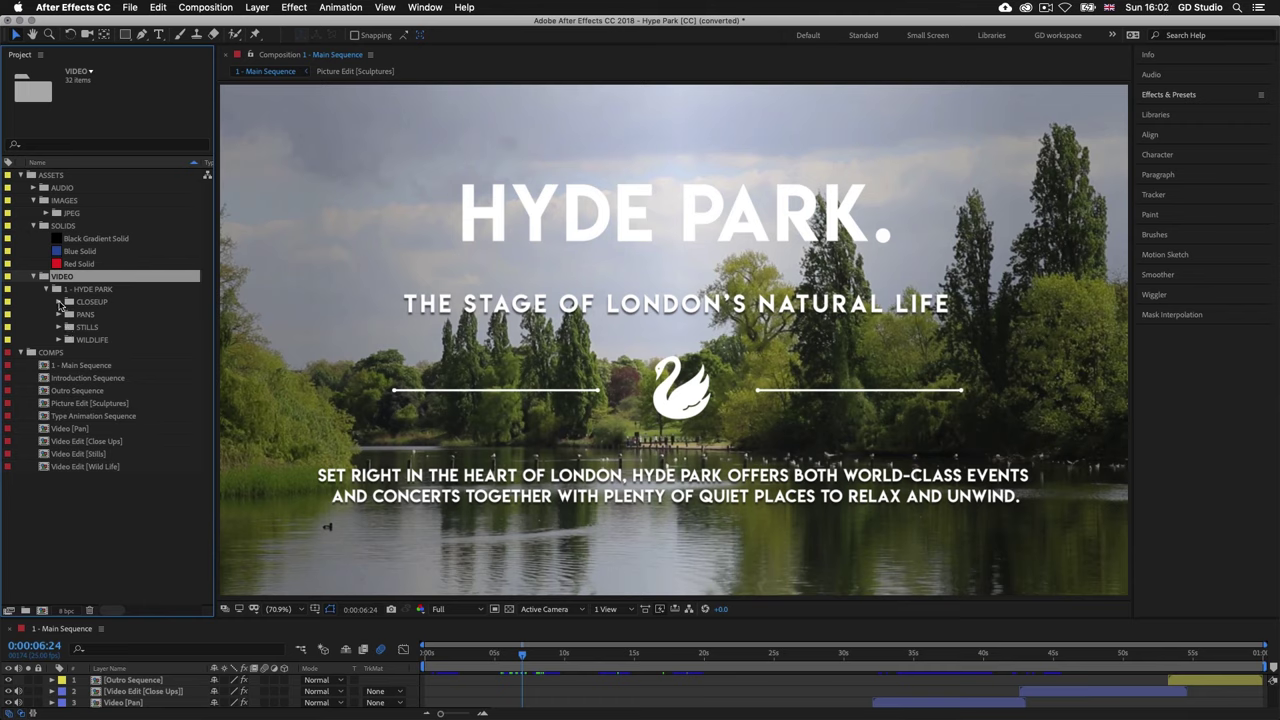
left_click(58, 301)
left_click(59, 365)
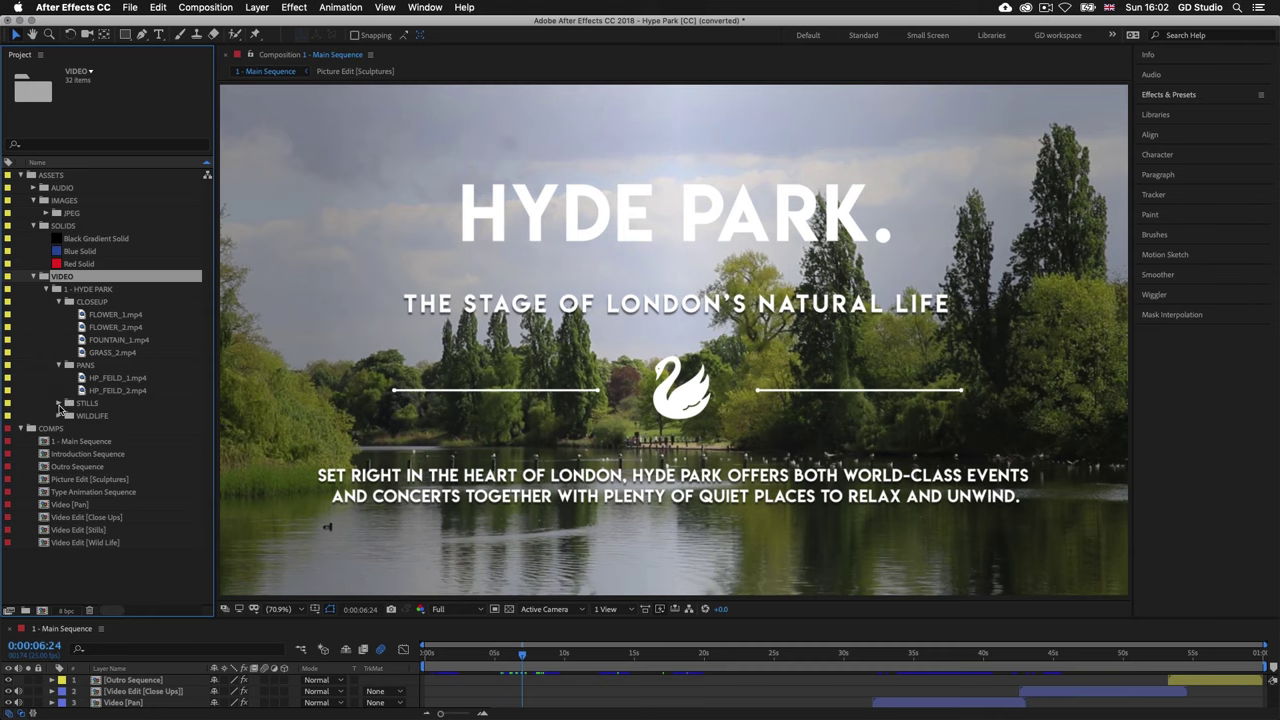
left_click(59, 404)
Expand the JPEG folder to list Hyde Park Pic 1.jpg through Hyde Park Pic 6.jpg
scroll(65, 490, "down", 3)
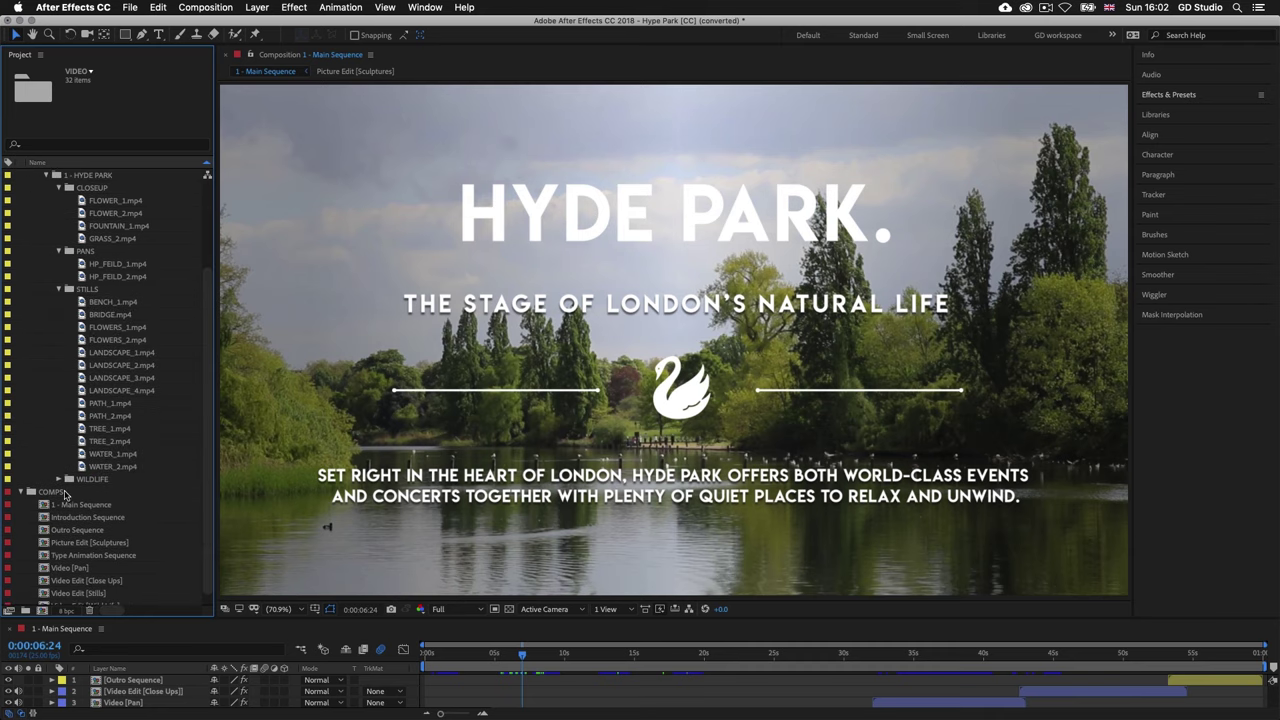
scroll(70, 470, "up", 3)
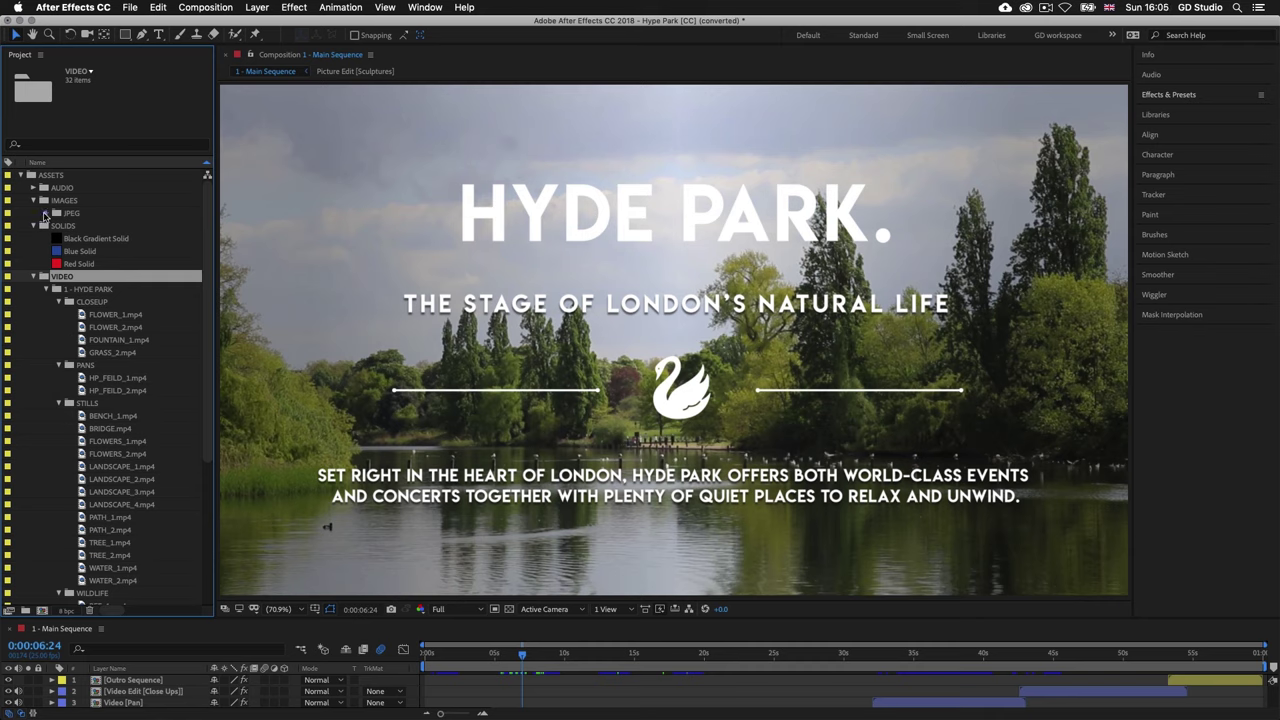
left_click(44, 213)
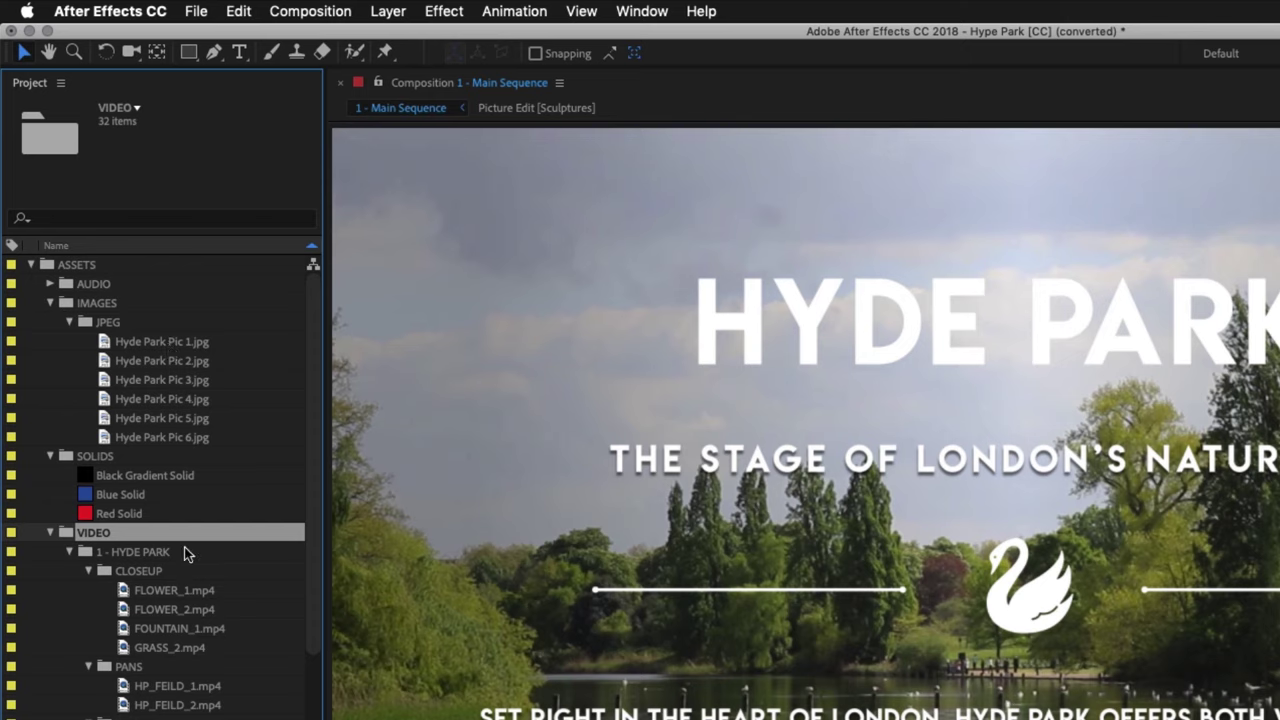
View the resolution info for FLOWER_1.mp4, then for Hyde Park Pic 1.jpg
scroll(185, 553, "down", 1)
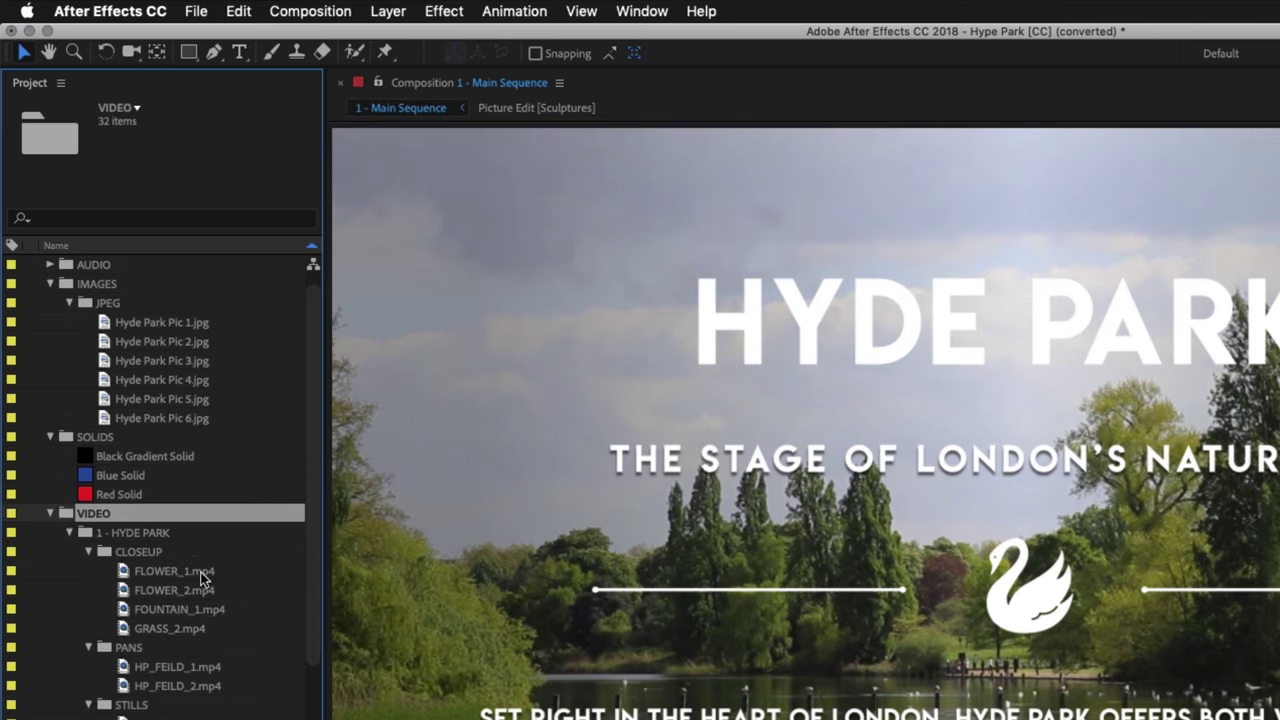
left_click(203, 578)
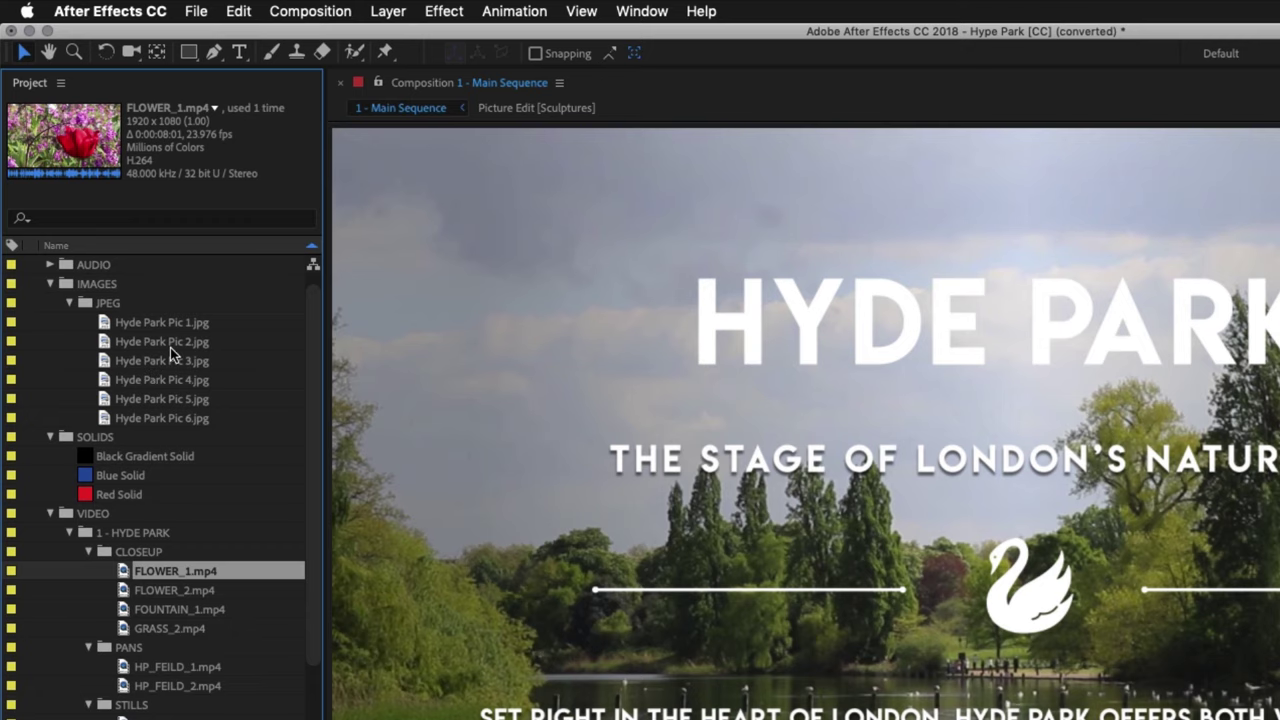
left_click(153, 322)
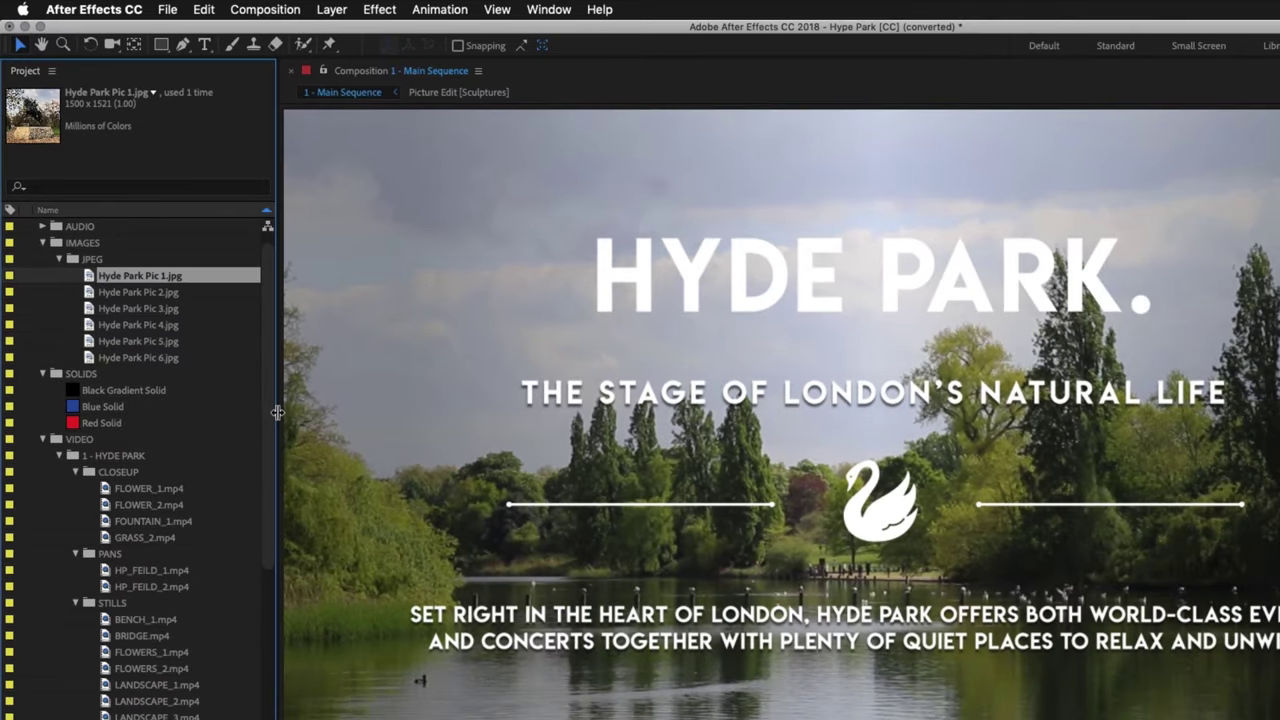
Widen the project list to check its columns, then narrow it to give the composition viewer more room
left_click_drag(277, 412, 1089, 486)
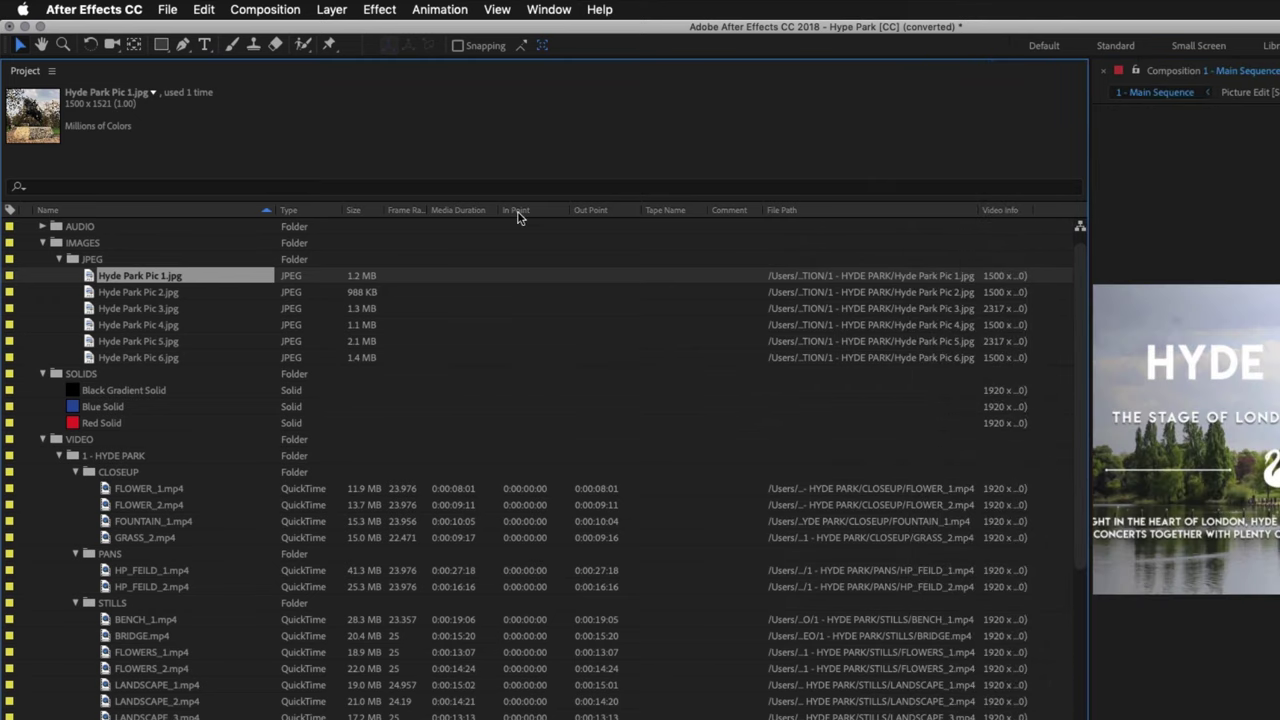
right_click(291, 213)
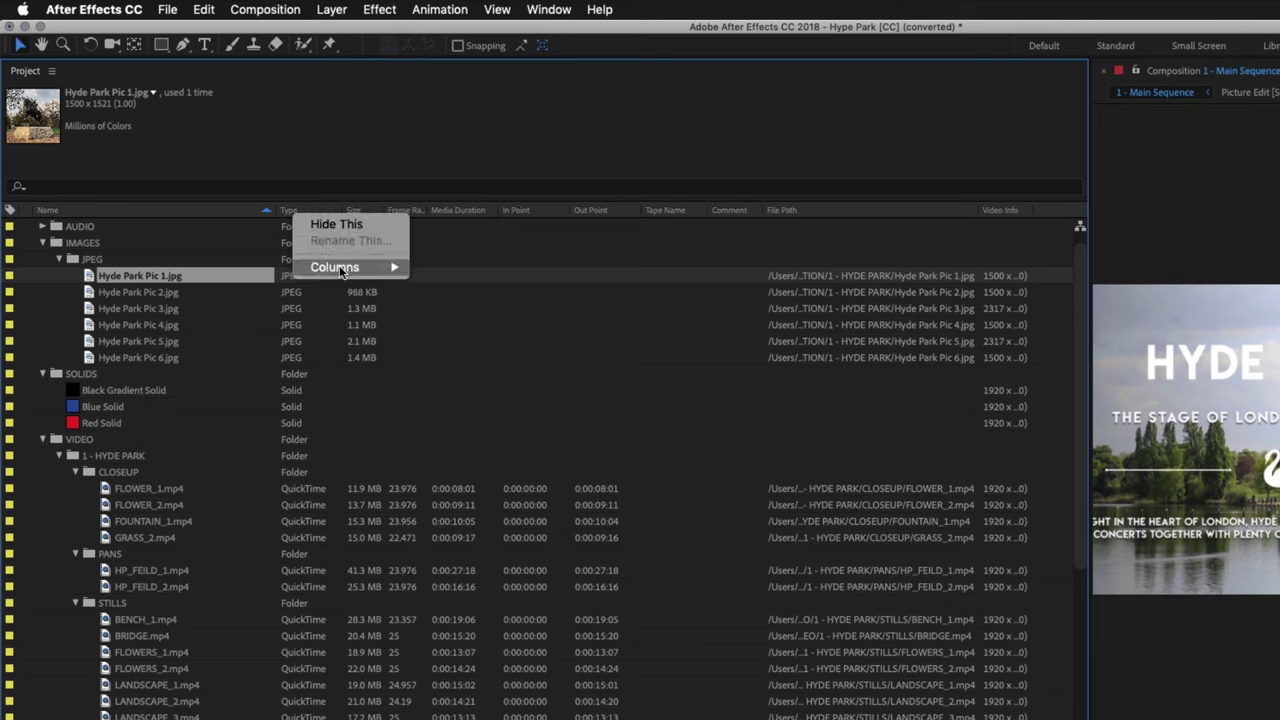
mouse_move(340, 267)
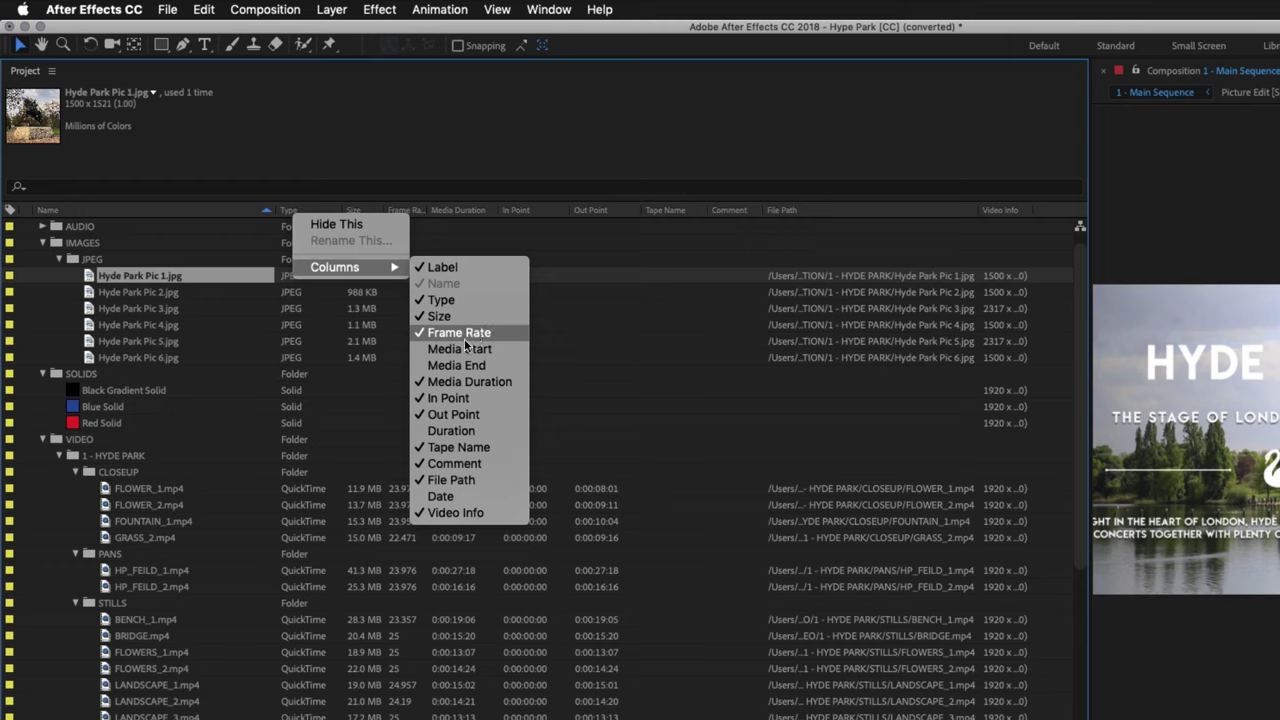
left_click(1091, 200)
left_click_drag(1091, 188, 237, 246)
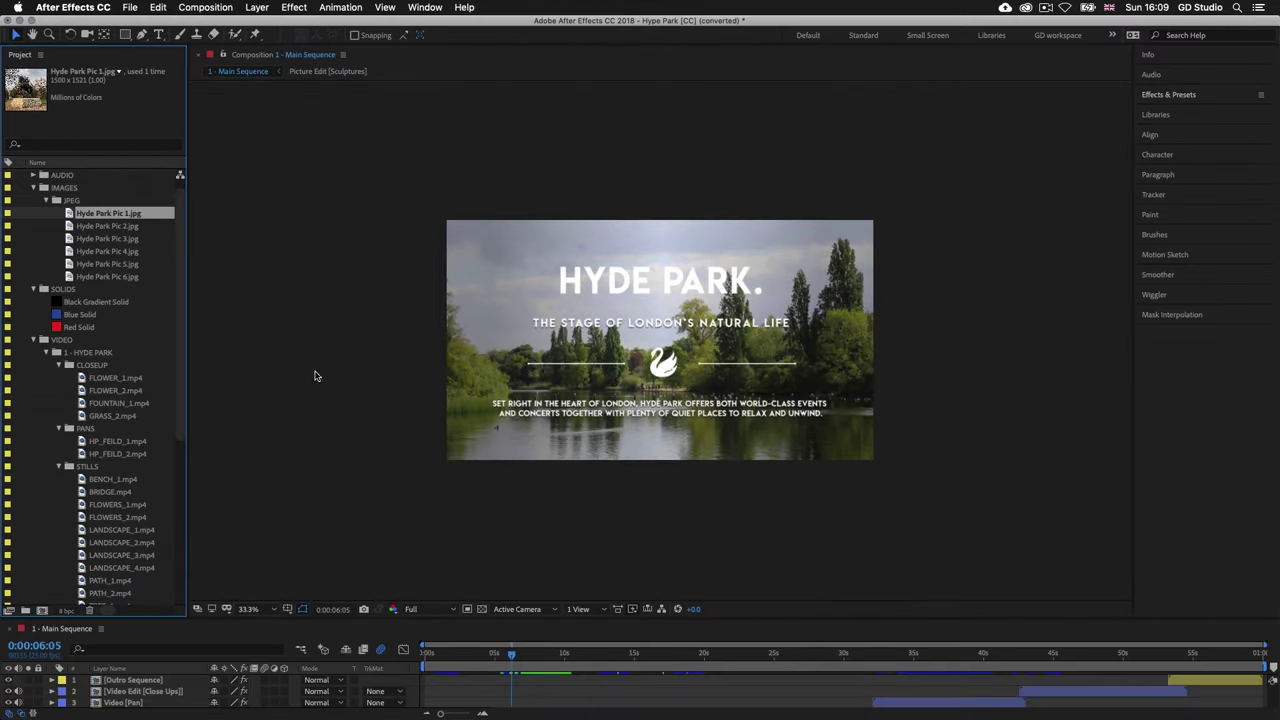
Raise the preview magnification to fill the viewer and select LANDSCAPE_3.mp4 in the STILLS folder
left_click(262, 610)
left_click(265, 378)
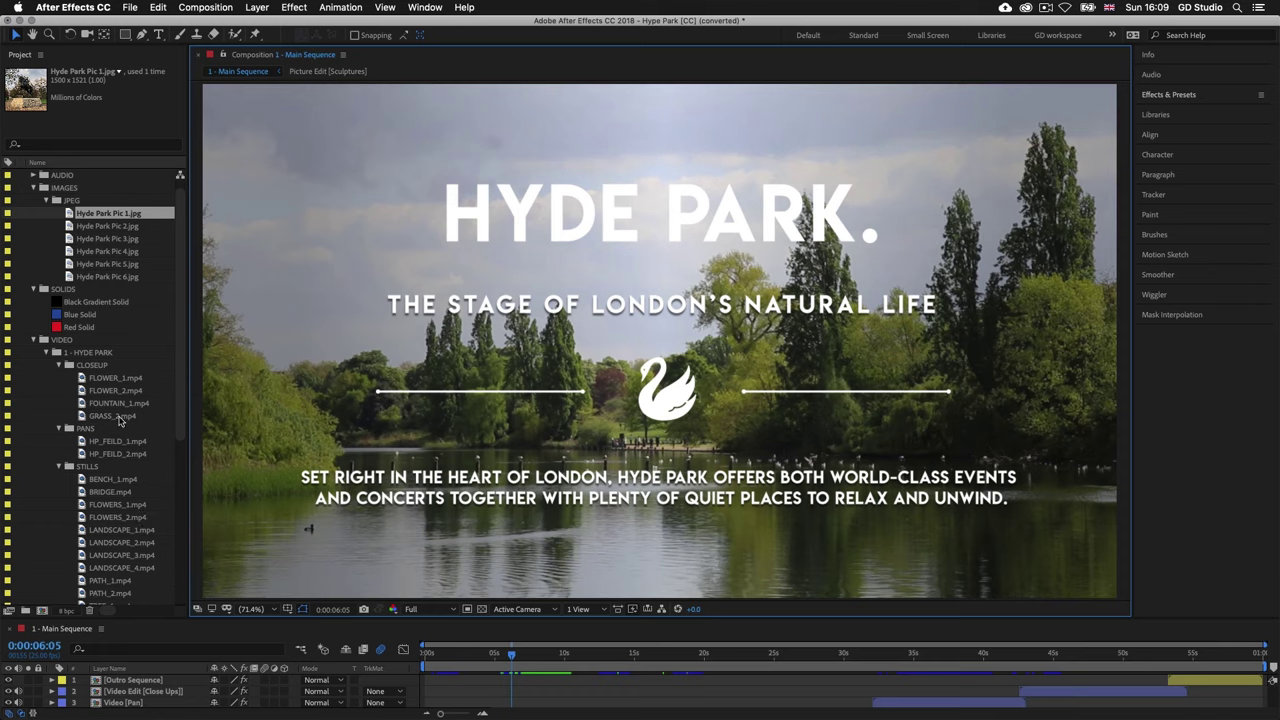
scroll(110, 410, "down", 1)
scroll(110, 408, "down", 3)
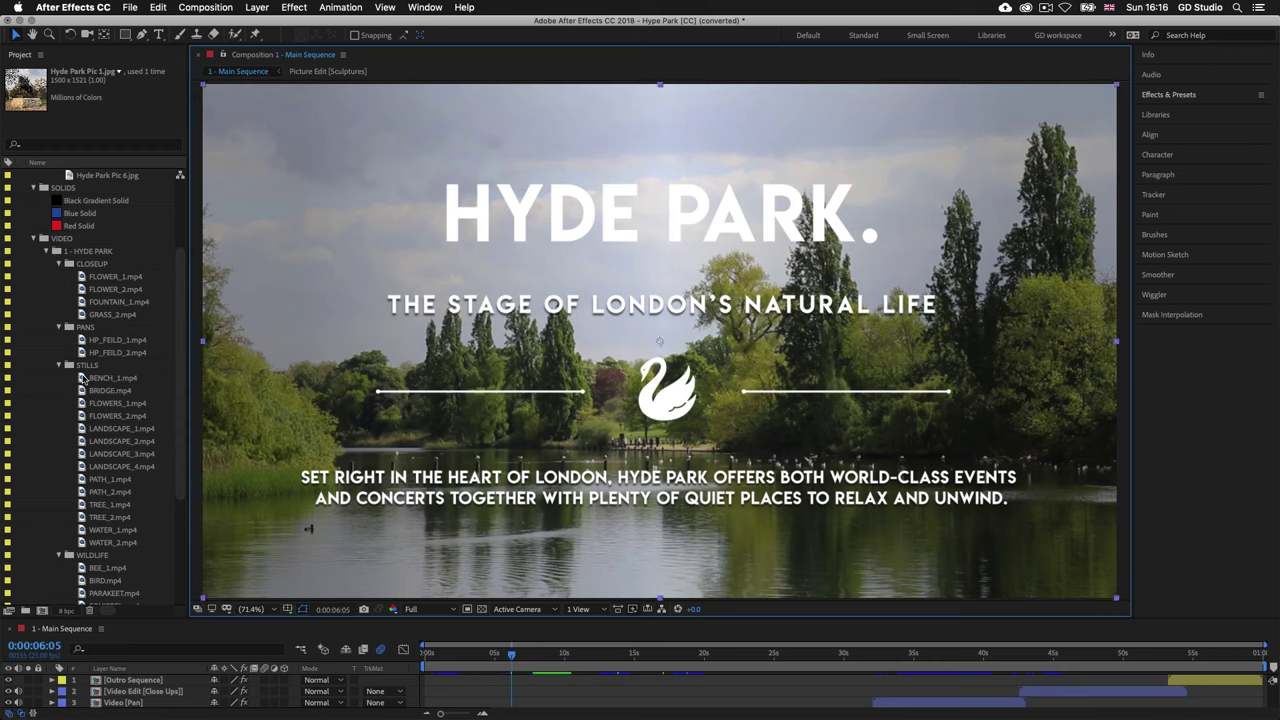
left_click(117, 456)
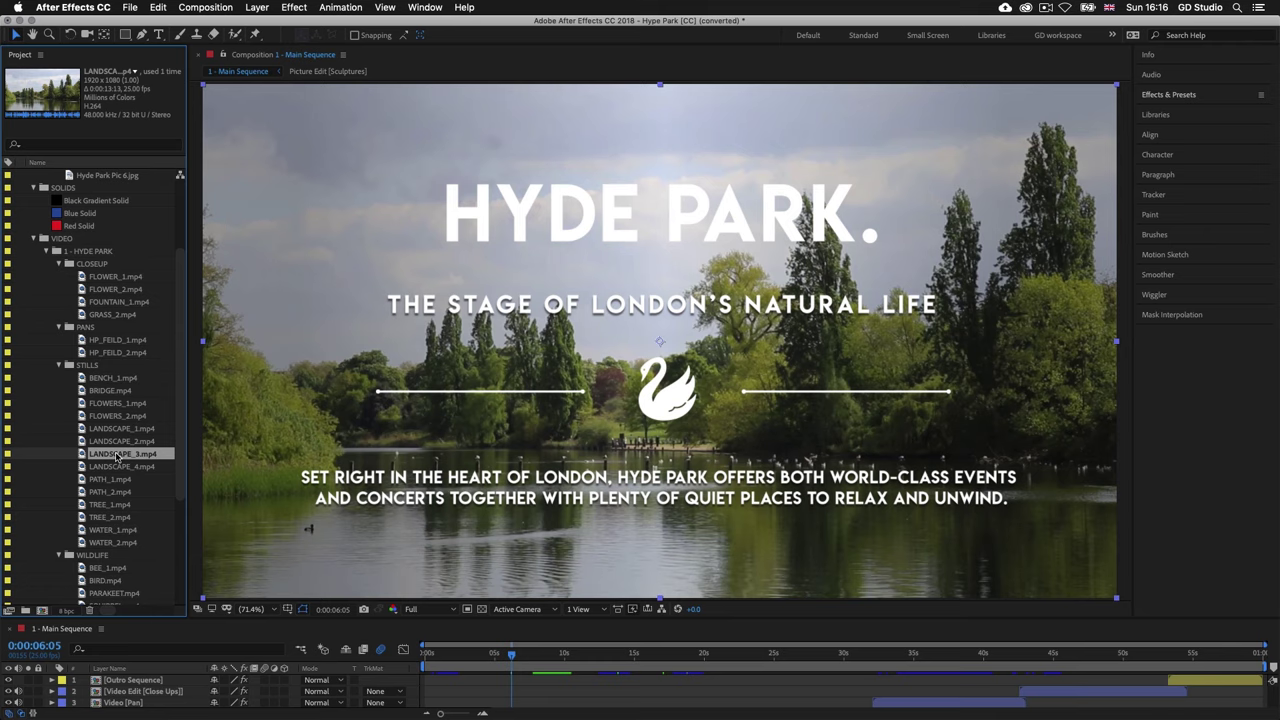
Reveal LANDSCAPE_3.mp4 in Finder
right_click(117, 457)
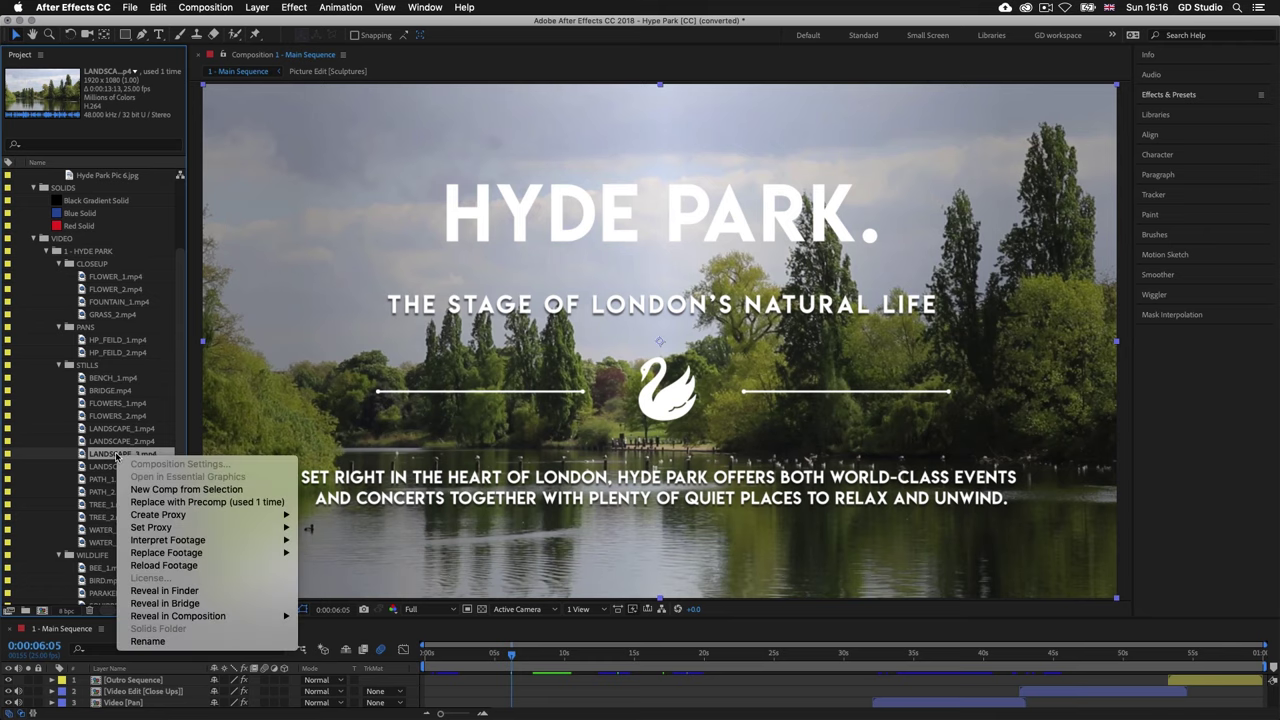
left_click(183, 589)
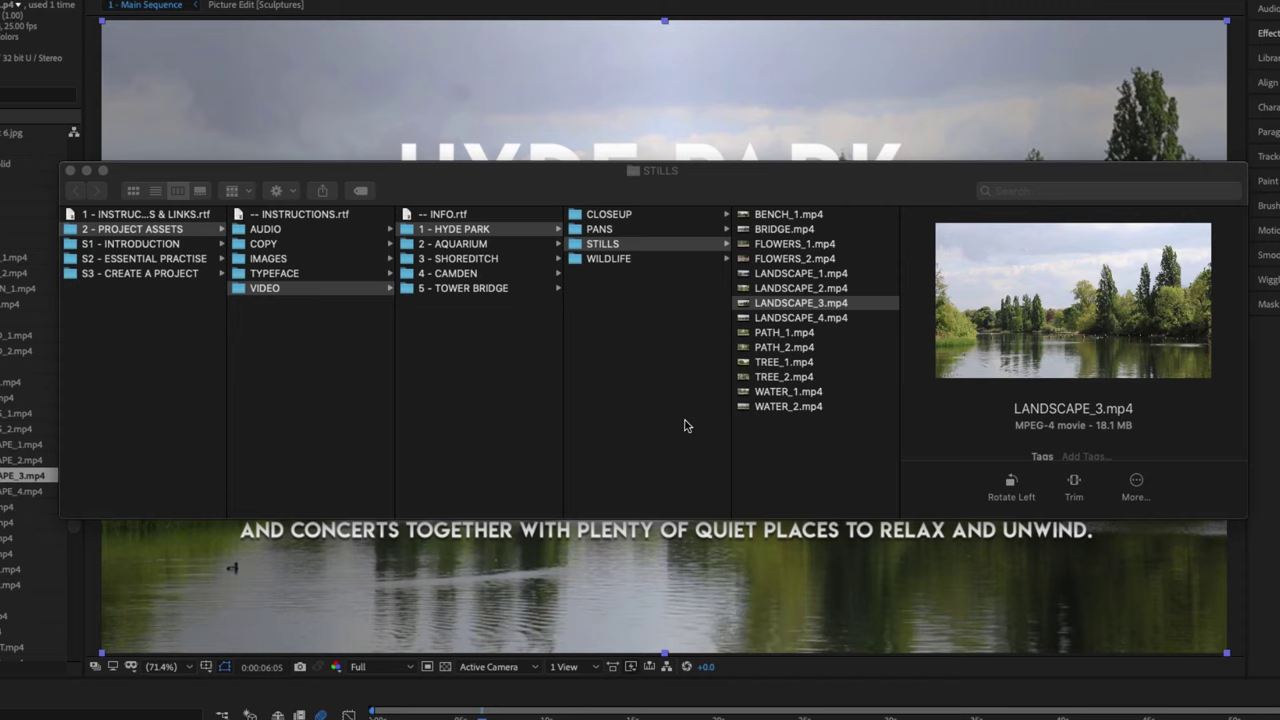
left_click(792, 307)
Rename the file to LANDSCAPE_3x.mp4 and go back to After Effects
key("Down")
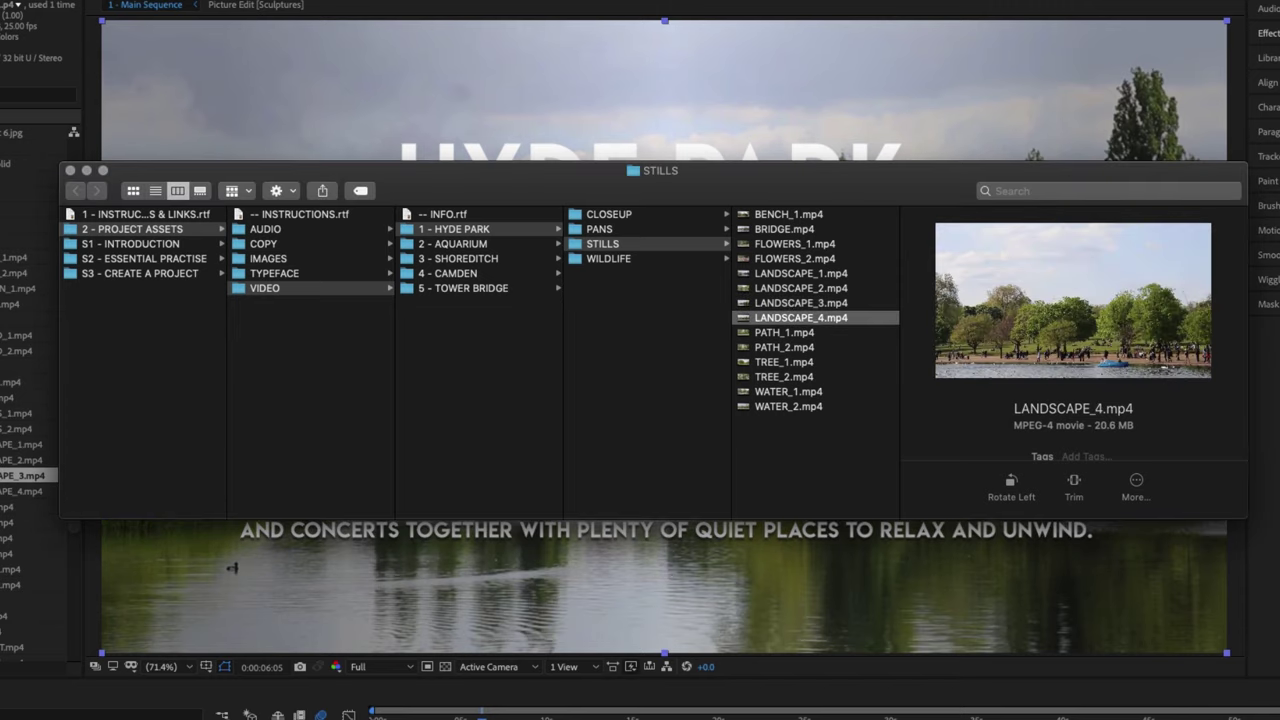
key("Up")
key("Return")
key("Right")
type("x")
key("Return")
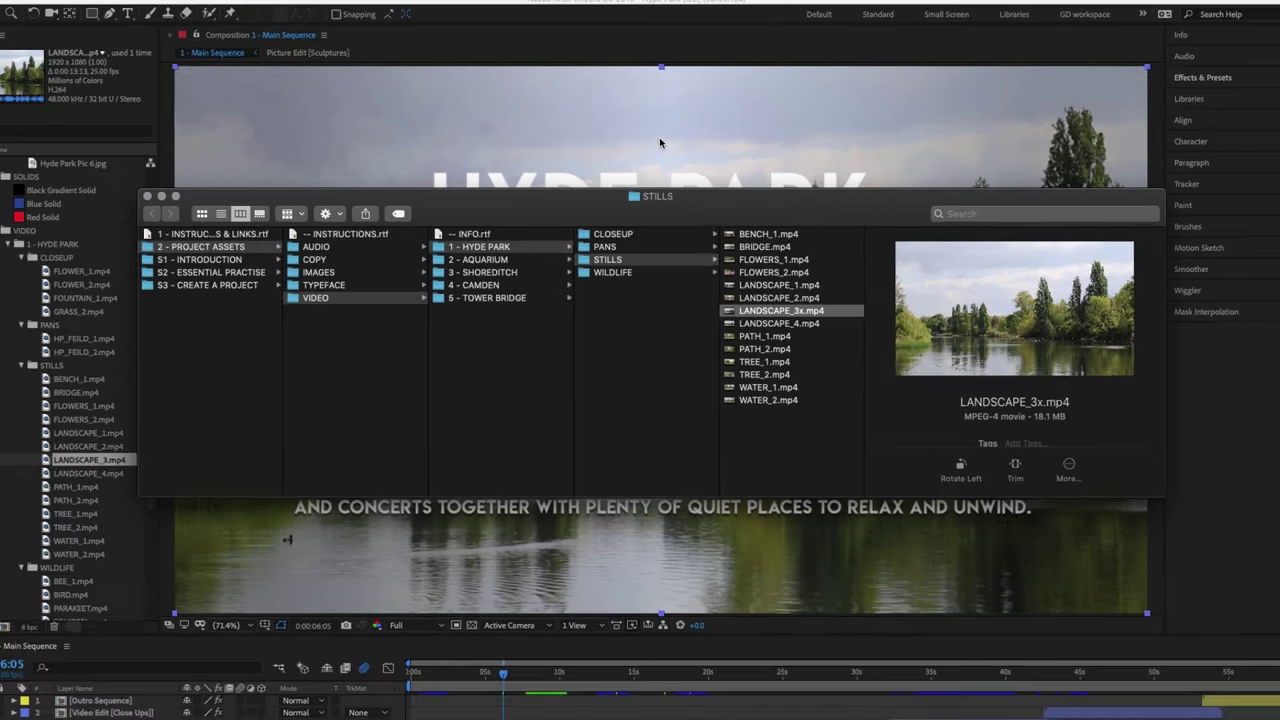
left_click(665, 108)
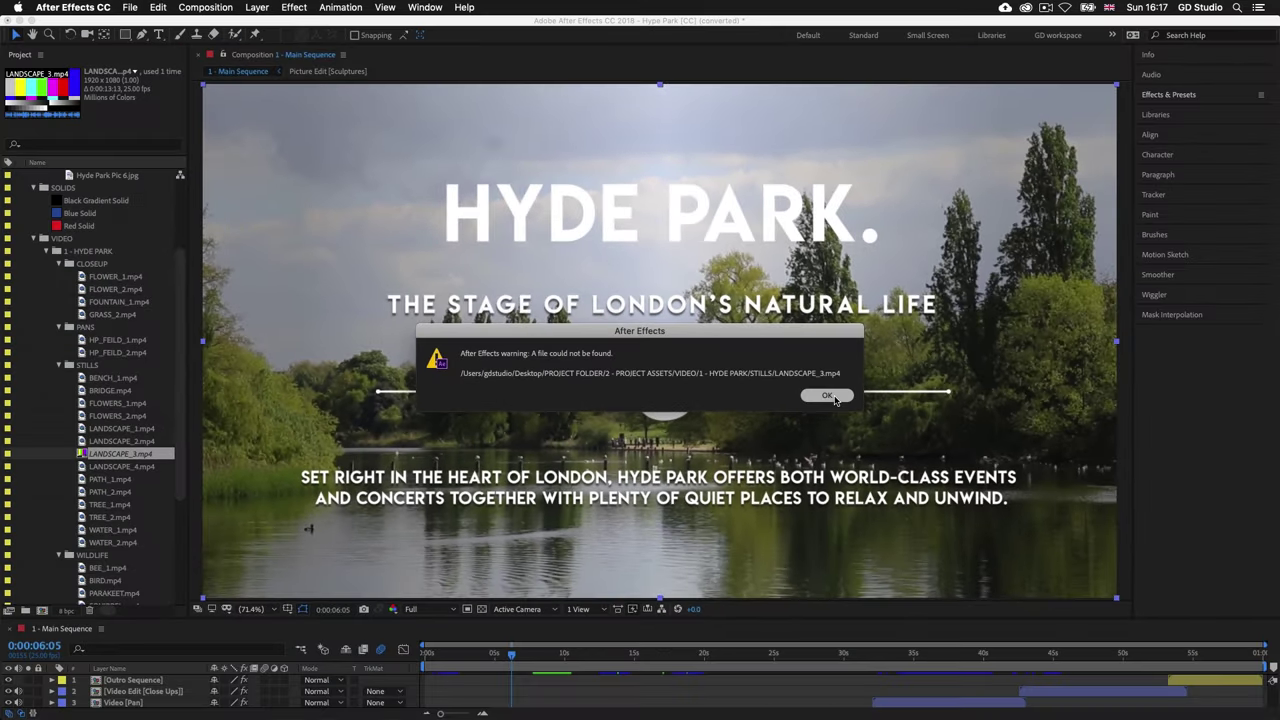
Dismiss the 'A file could not be found' warning with OK
left_click(988, 425)
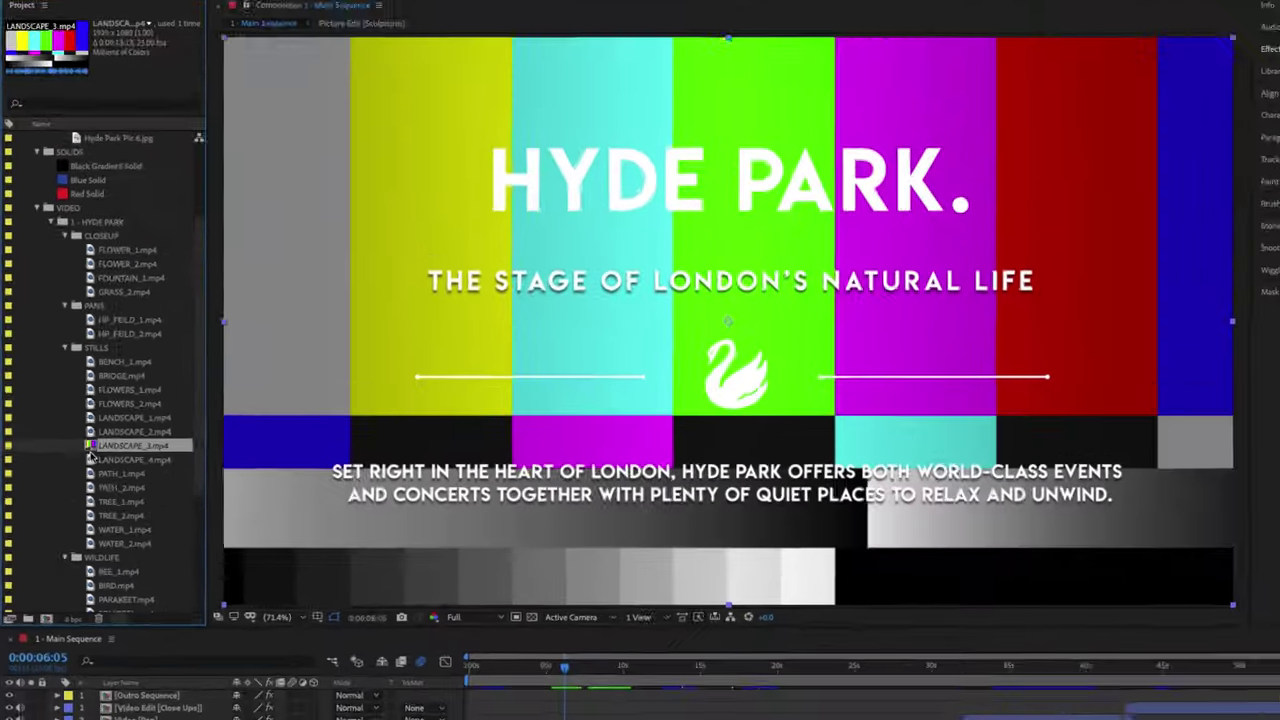
Delete the x from LANDSCAPE_3x.mp4 in Finder, restoring LANDSCAPE_3.mp4, then return to After Effects
key("super+Tab")
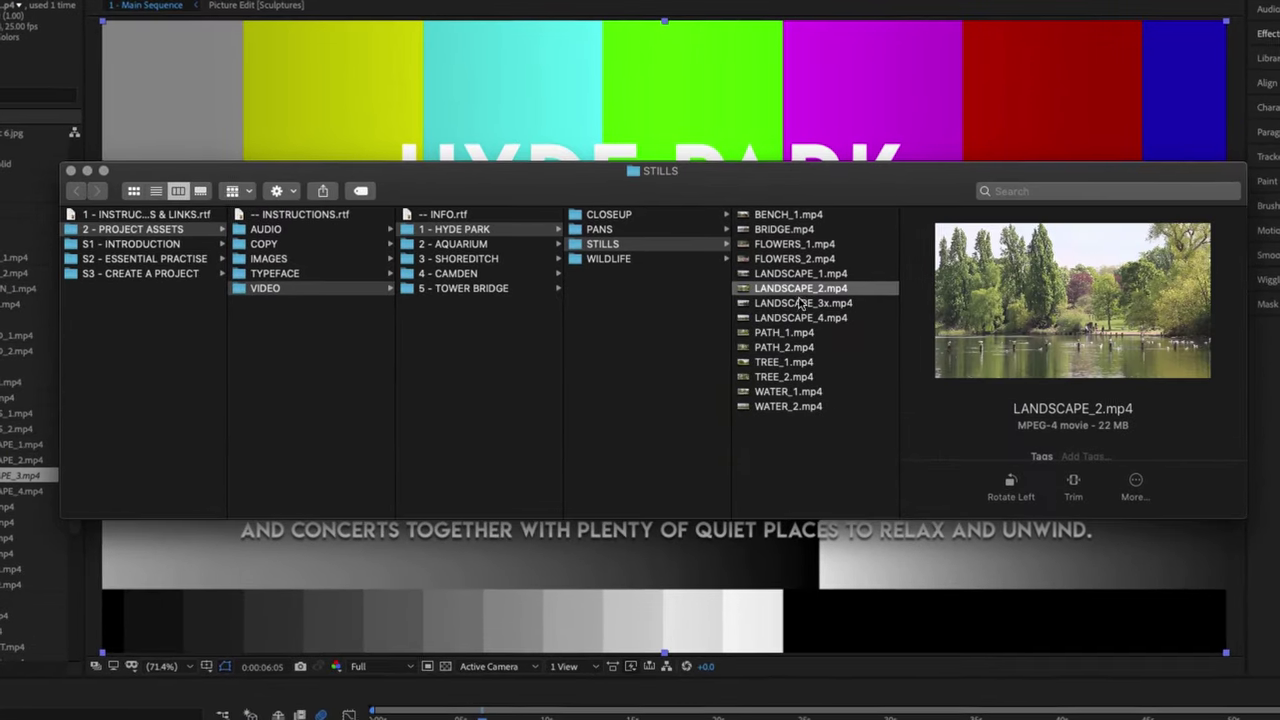
left_click(800, 303)
key("Return")
key("Right")
key("BackSpace")
key("Return")
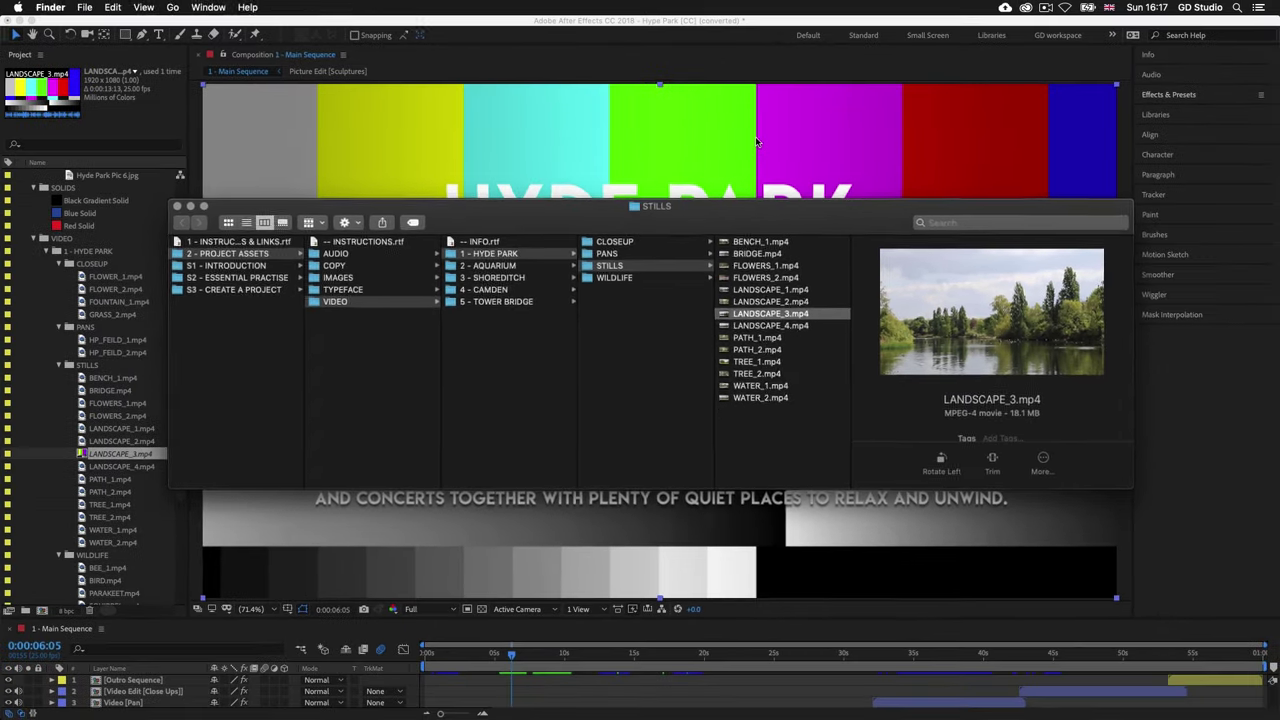
key("super+Tab")
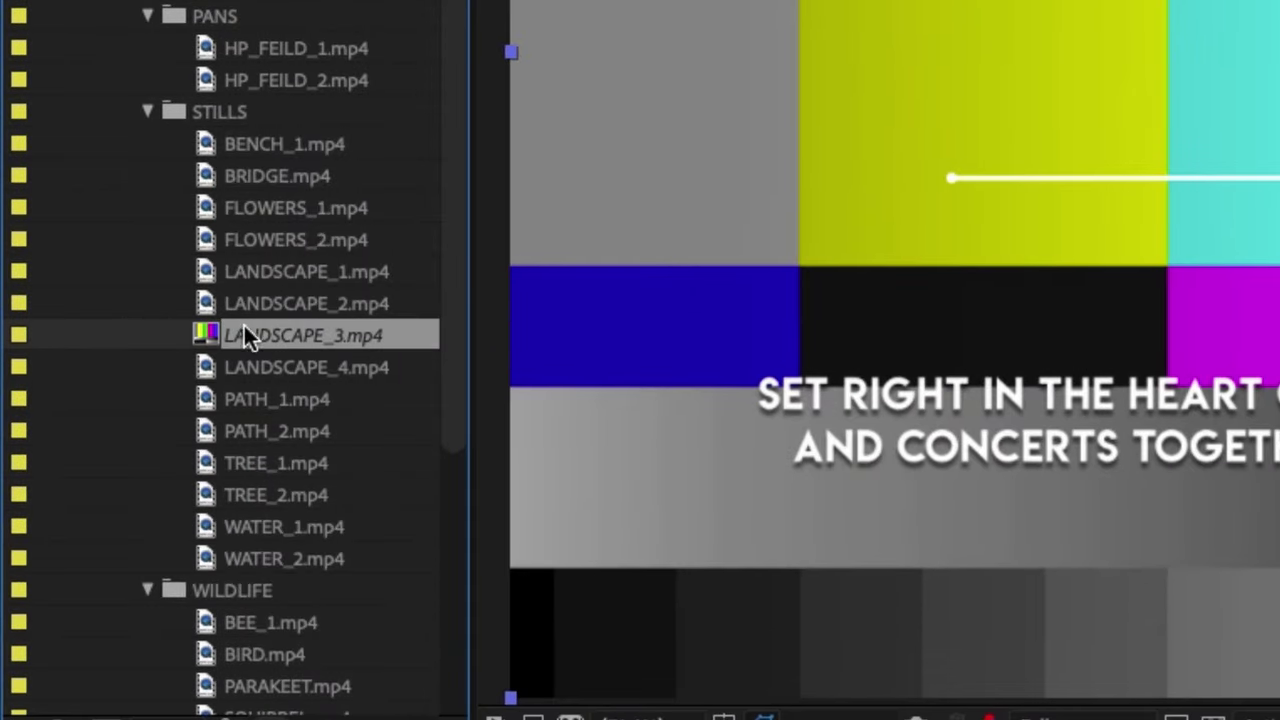
Apply Reload Footage to the missing LANDSCAPE_3.mp4 to bring back the lake-and-trees shot
right_click(274, 327)
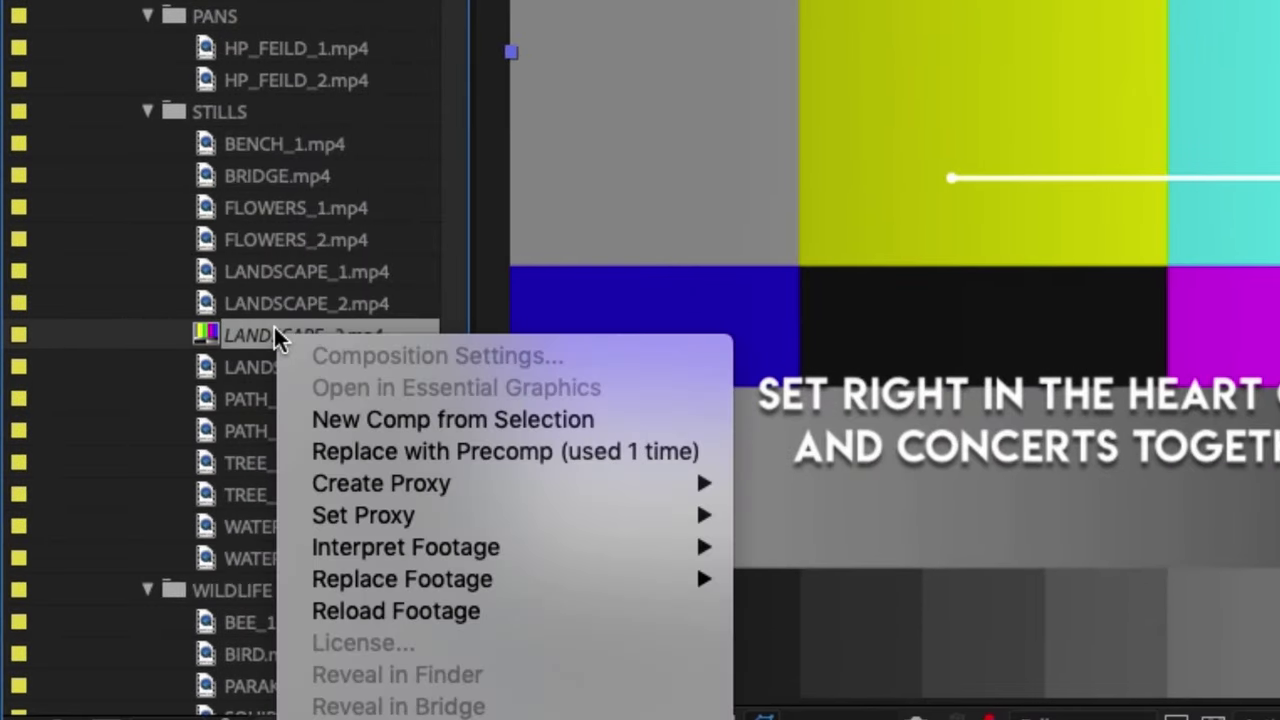
mouse_move(485, 578)
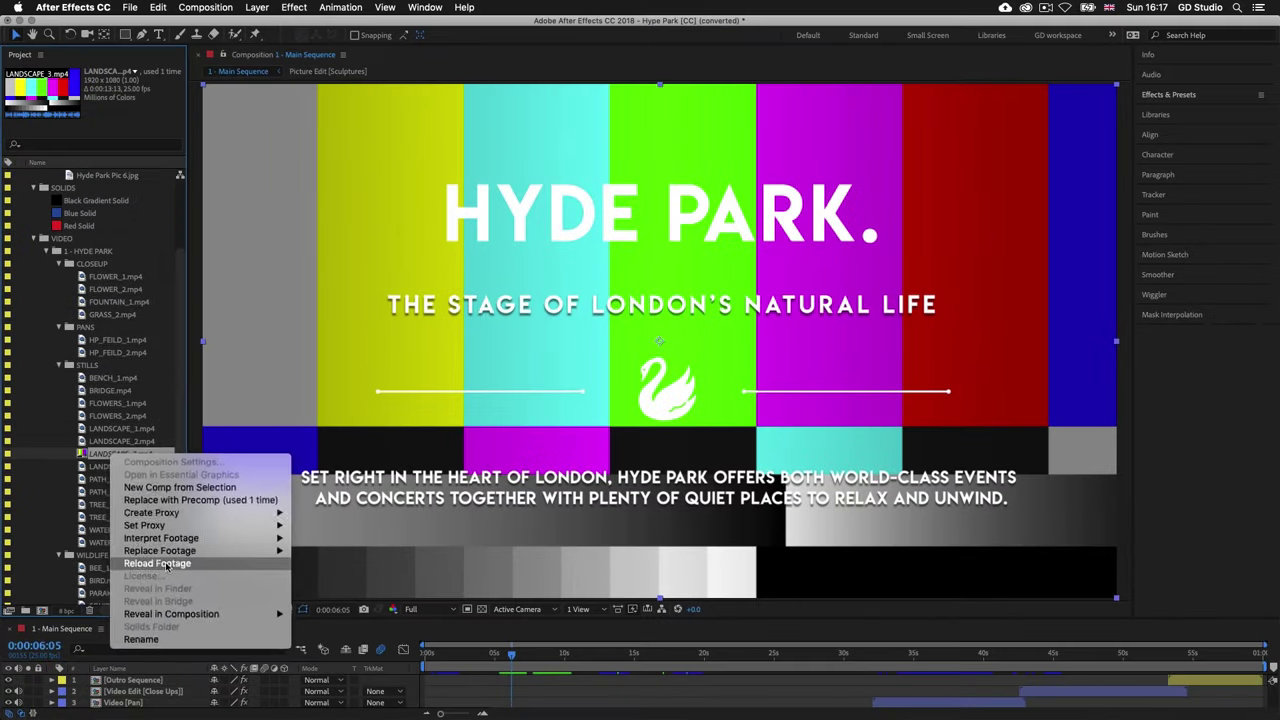
left_click(396, 610)
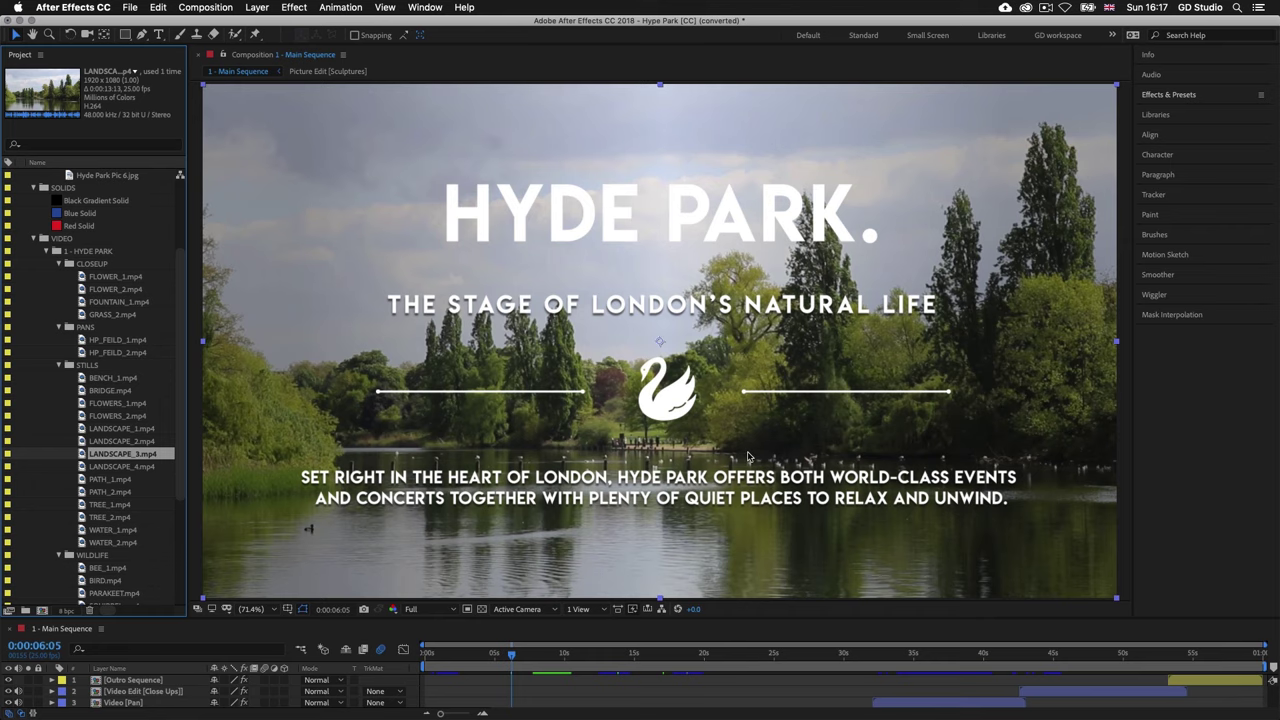
In Finder, move LANDSCAPE_3.mp4 from STILLS into 1 - HYDE PARK, then dismiss After Effects' missing-file warning
key("super+Tab")
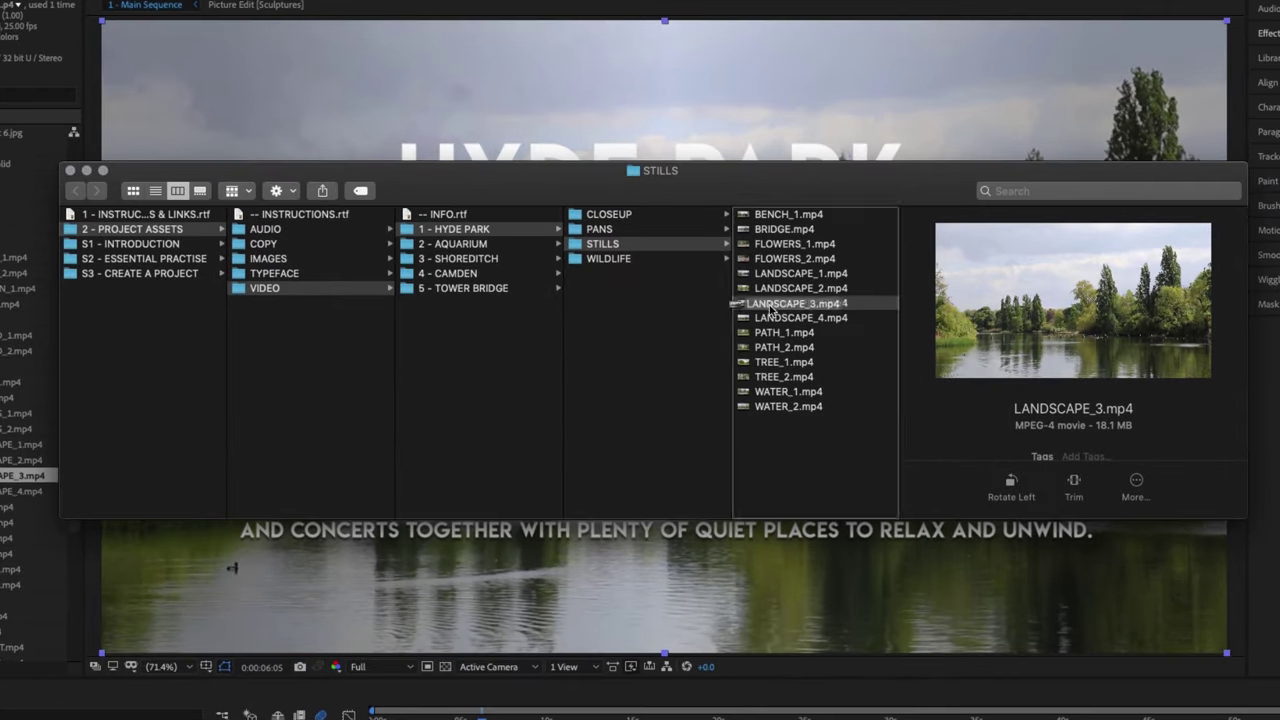
left_click_drag(815, 305, 637, 327)
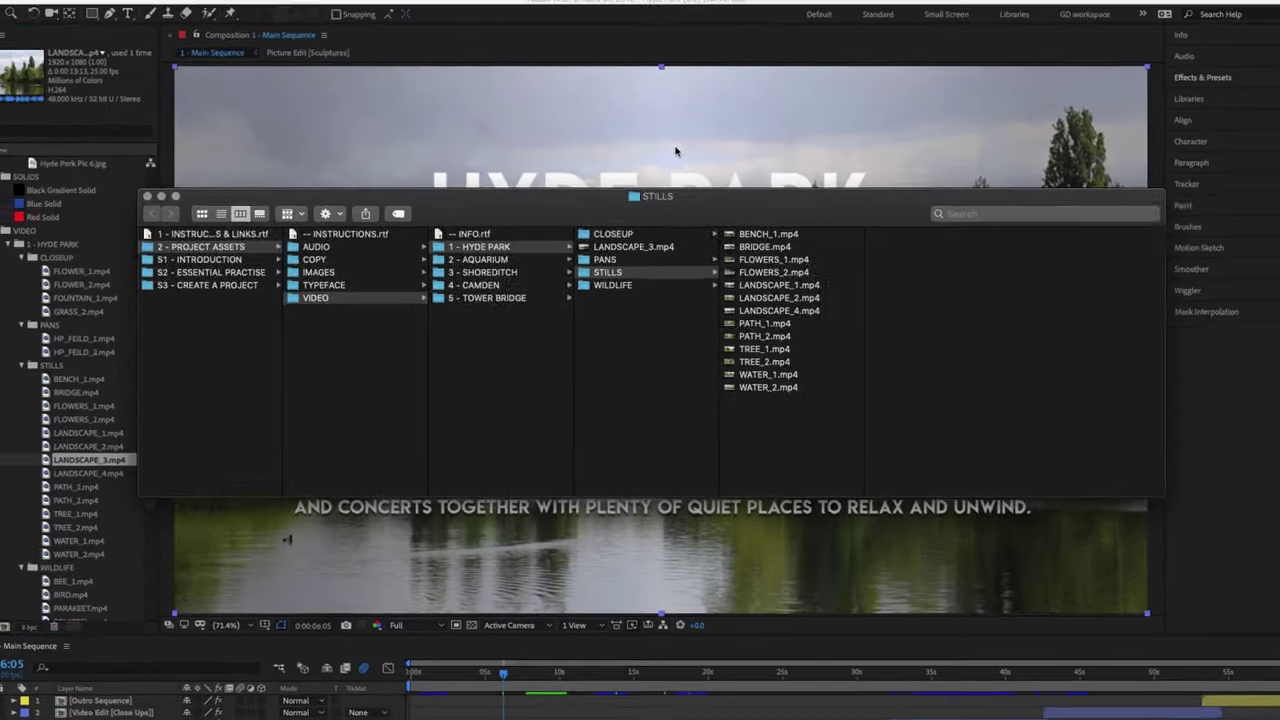
left_click(685, 102)
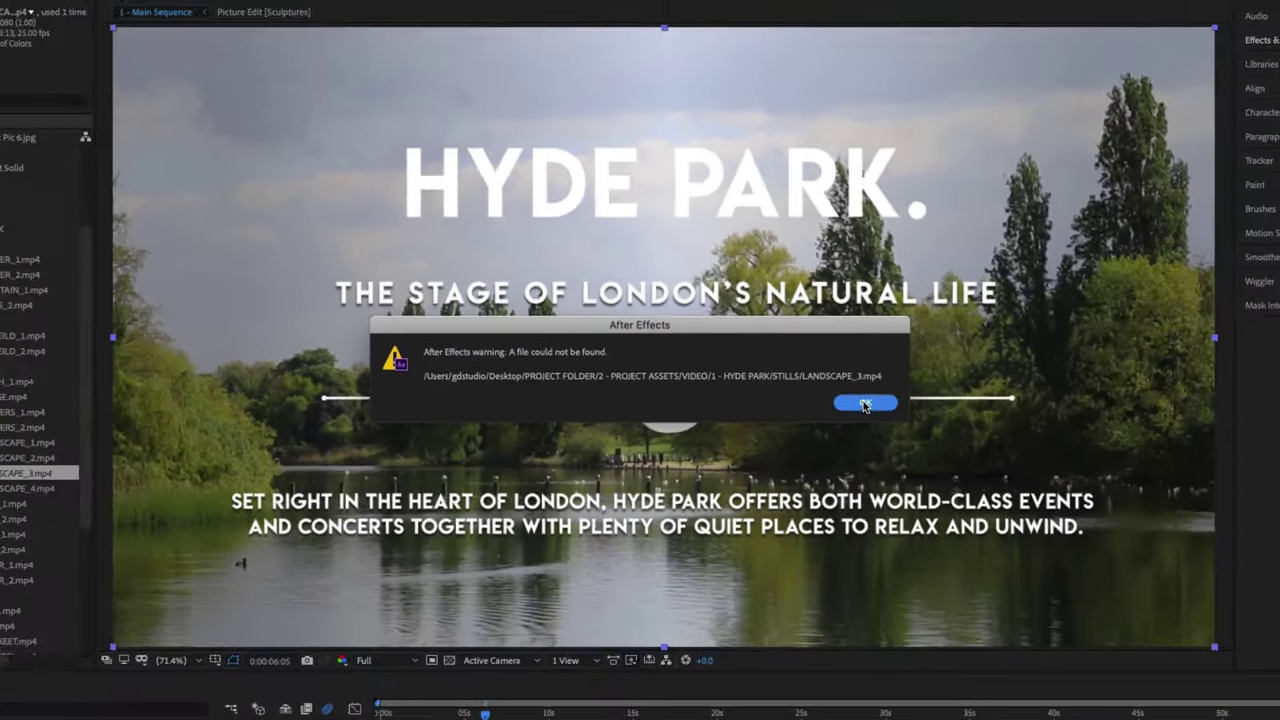
left_click(978, 426)
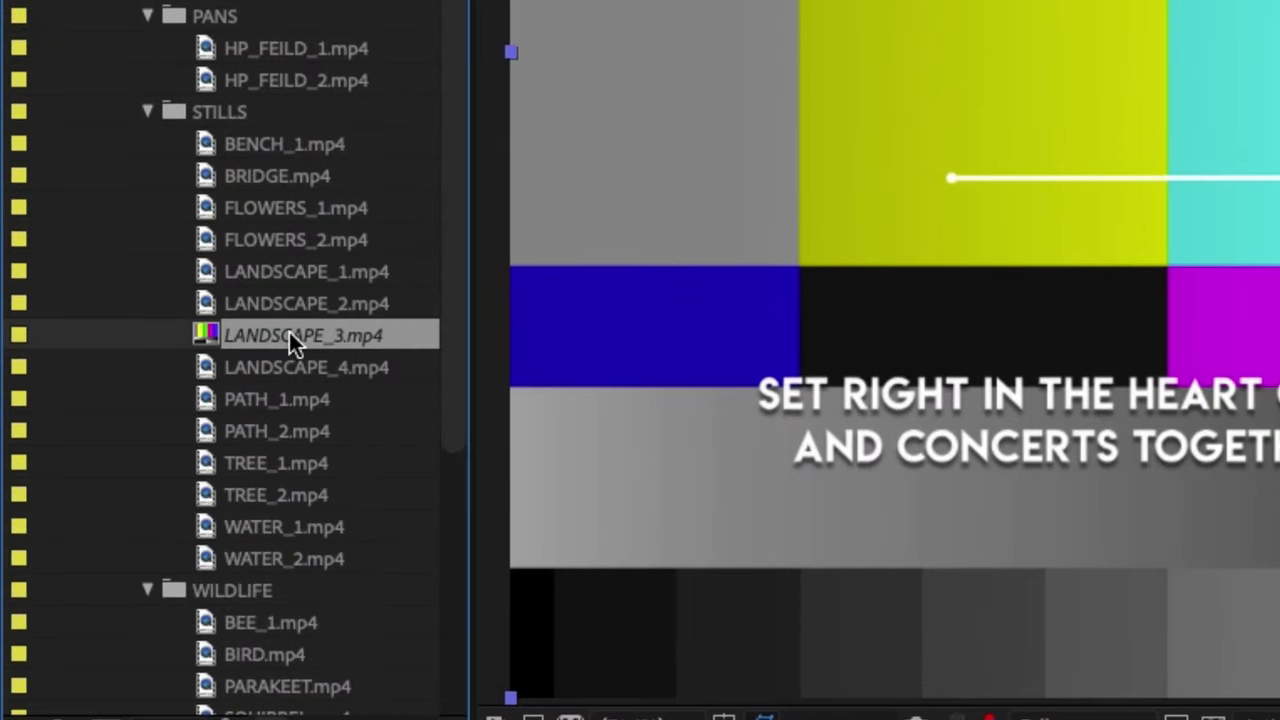
Replace LANDSCAPE_3.mp4 with the file in 2 - PROJECT ASSETS/VIDEO/1 - HYDE PARK
right_click(289, 332)
mouse_move(515, 581)
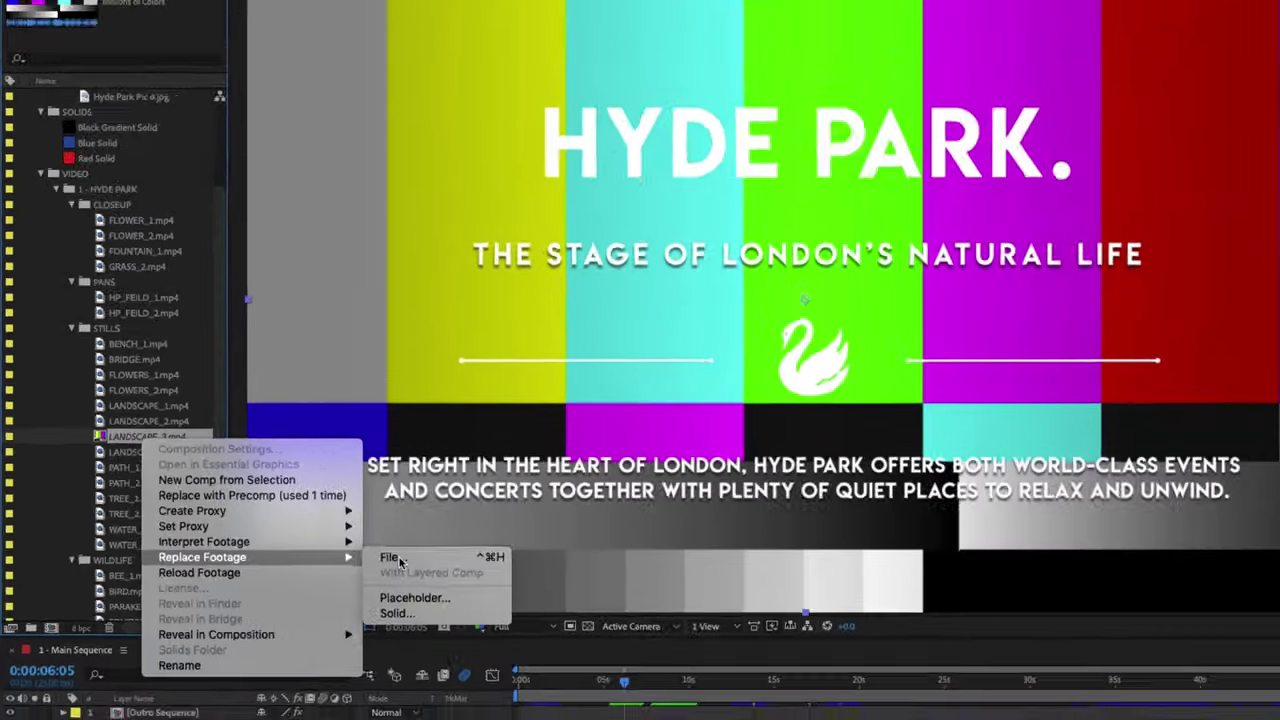
left_click(400, 561)
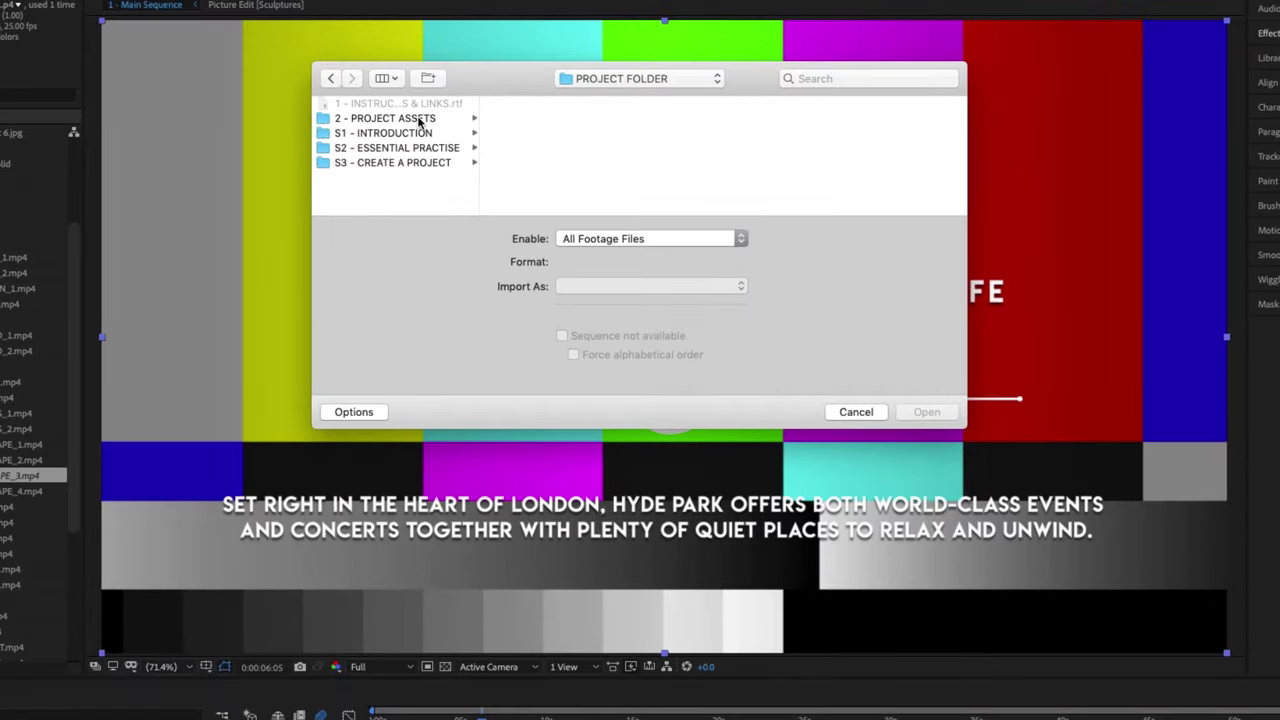
left_click(420, 122)
left_click(529, 175)
left_click(731, 124)
left_click(862, 124)
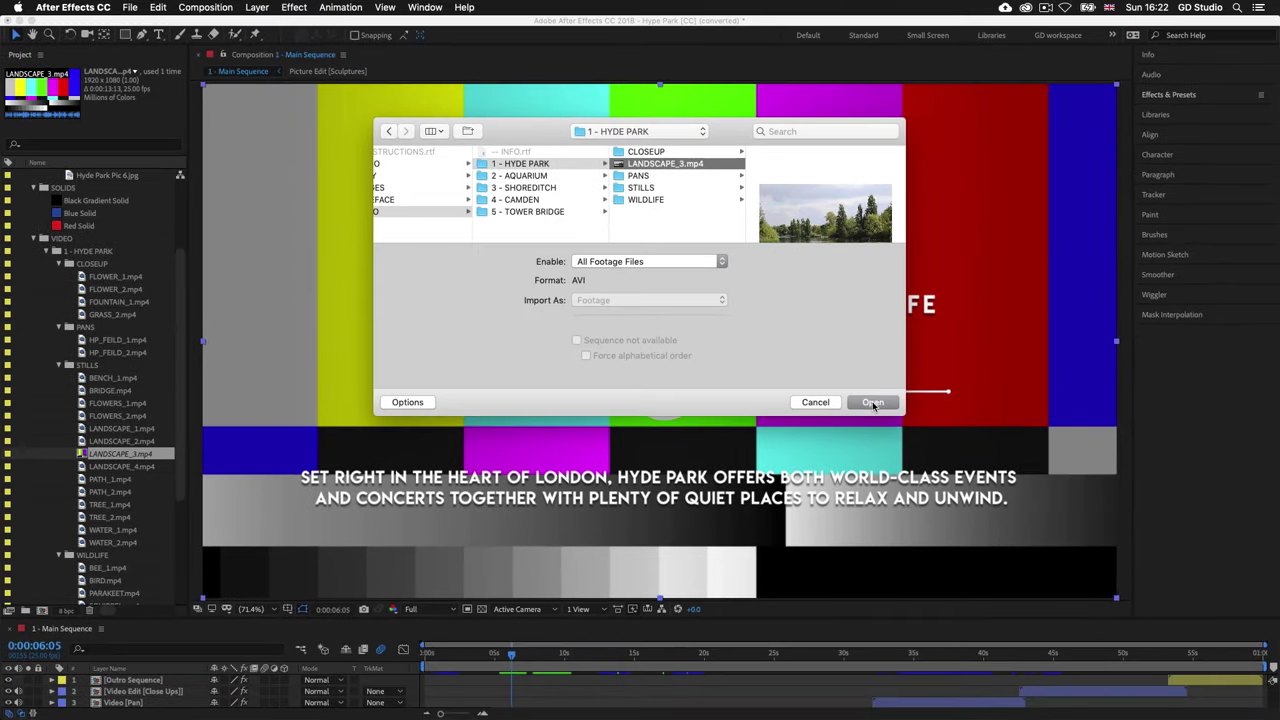
left_click(918, 408)
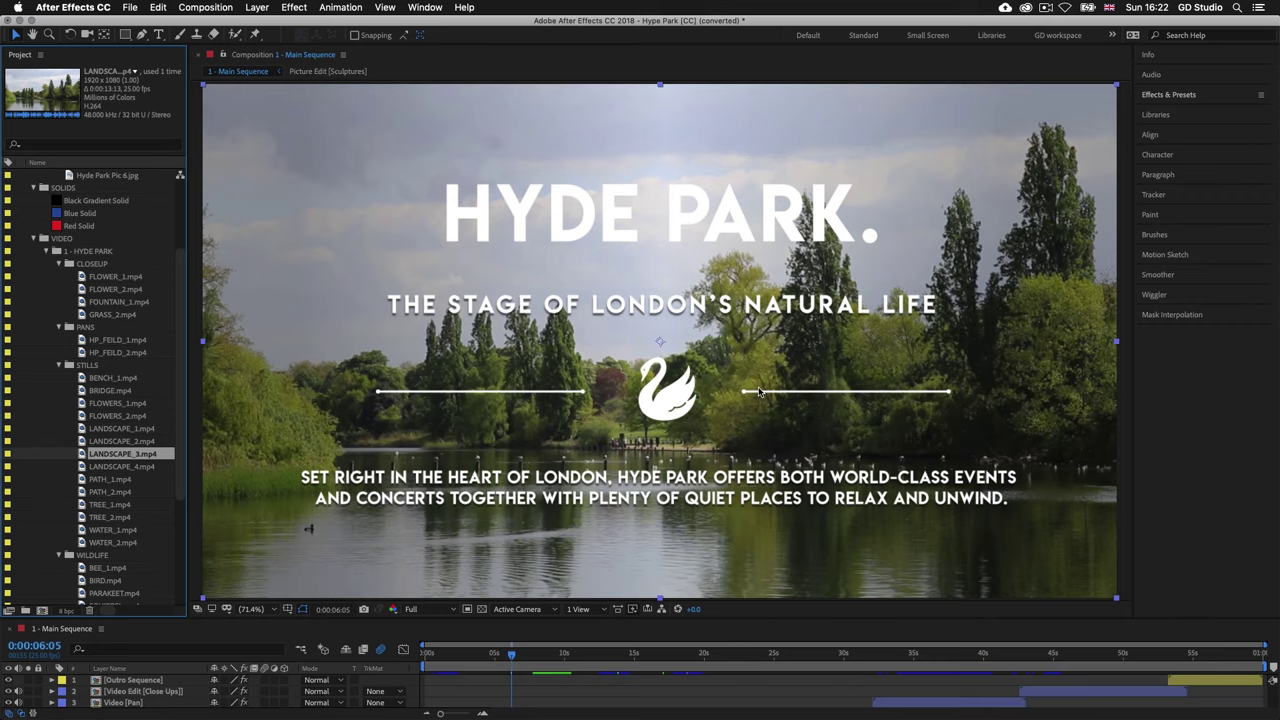
key("super+Tab")
key("super+Tab")
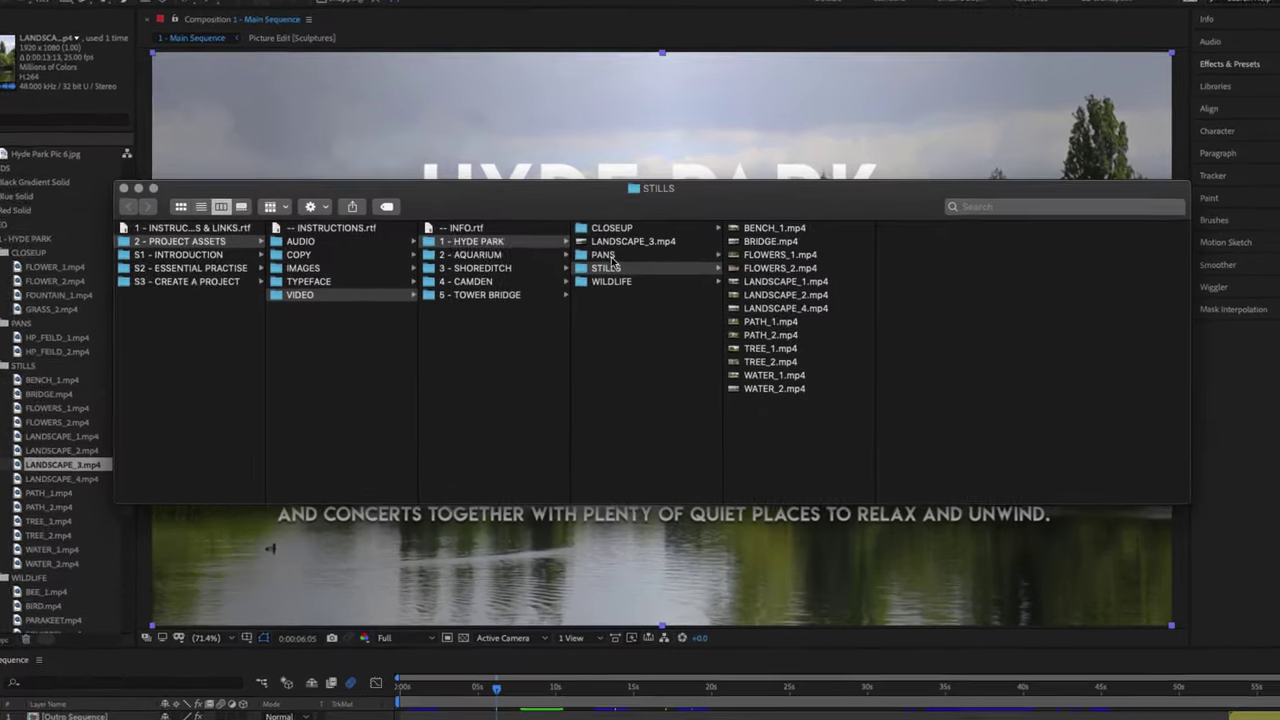
Drag LANDSCAPE_3.mp4 into the STILLS subfolder and acknowledge After Effects' file-not-found warning
left_click(615, 241)
left_click_drag(615, 241, 597, 262)
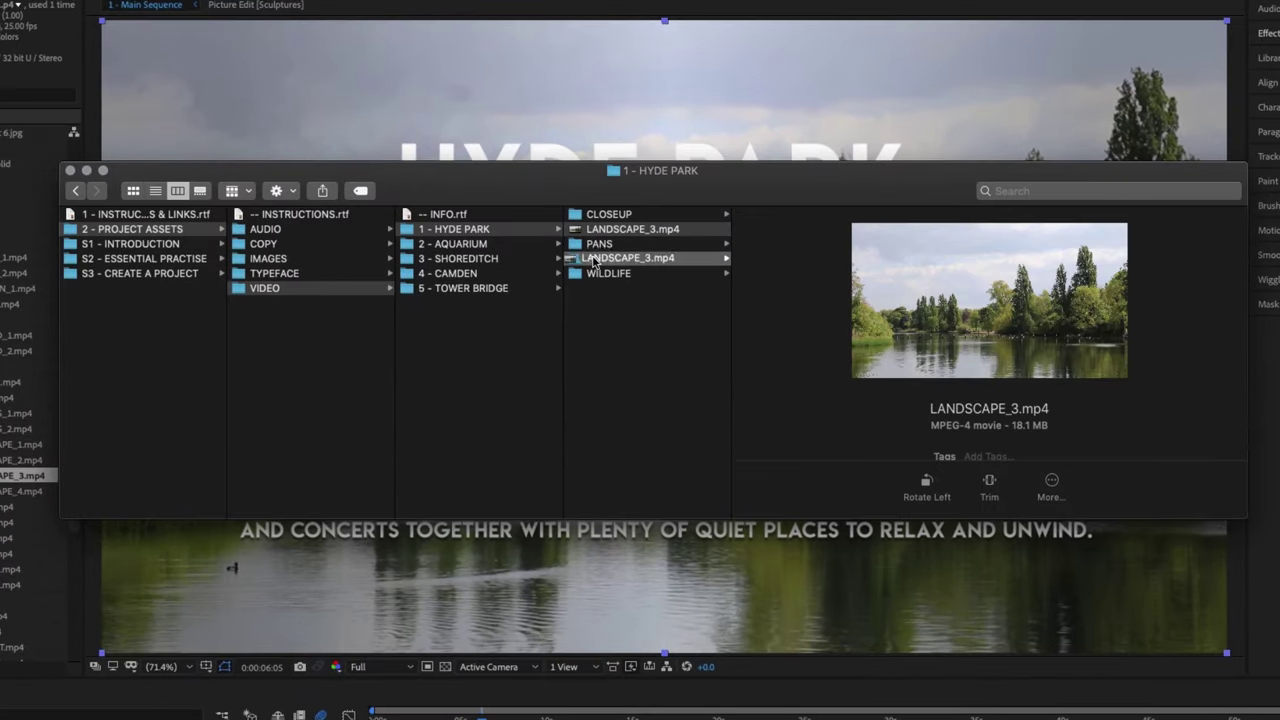
left_click(705, 106)
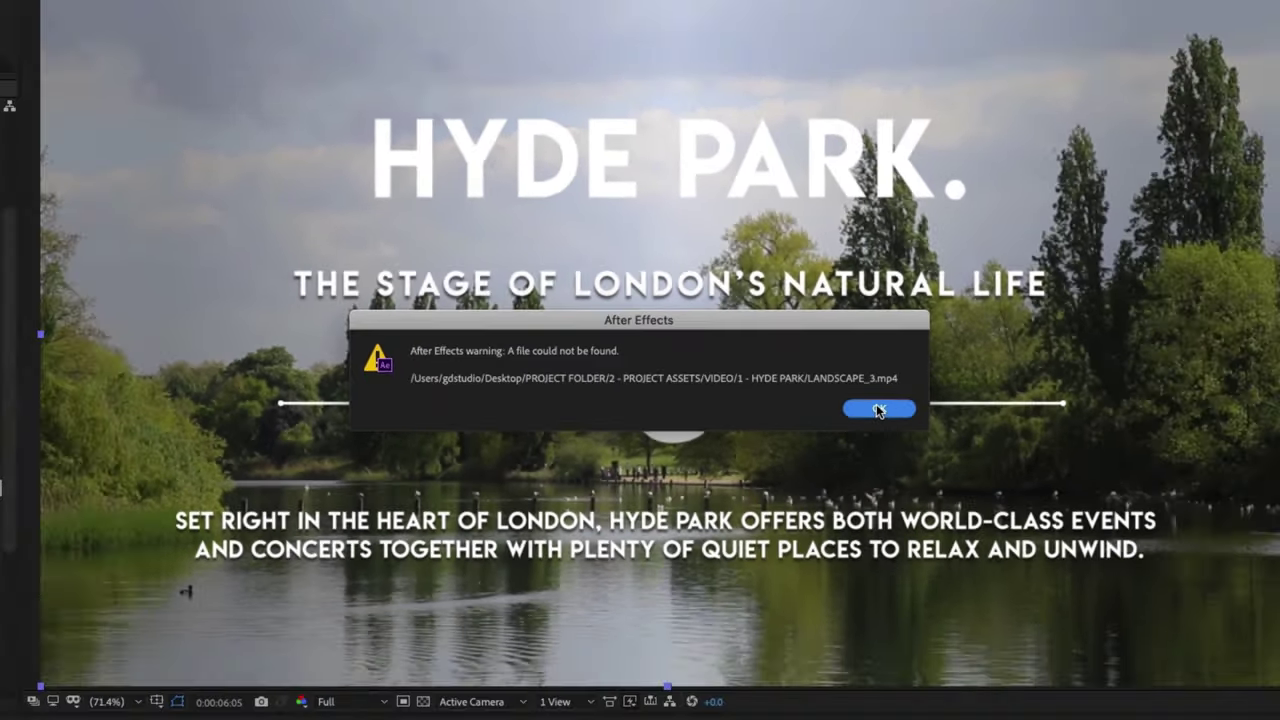
left_click(962, 428)
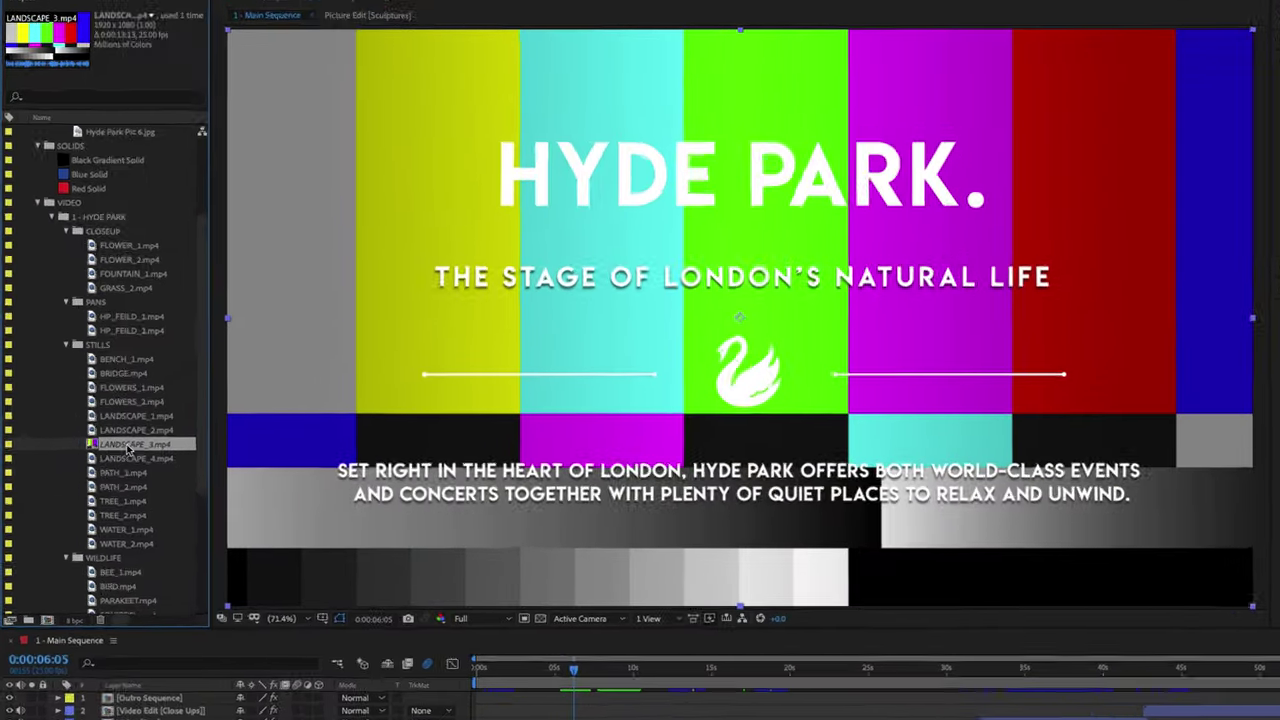
right_click(128, 450)
Replace LANDSCAPE_3.mp4 with the copy in VIDEO > 1 - HYDE PARK > STILLS
mouse_move(254, 560)
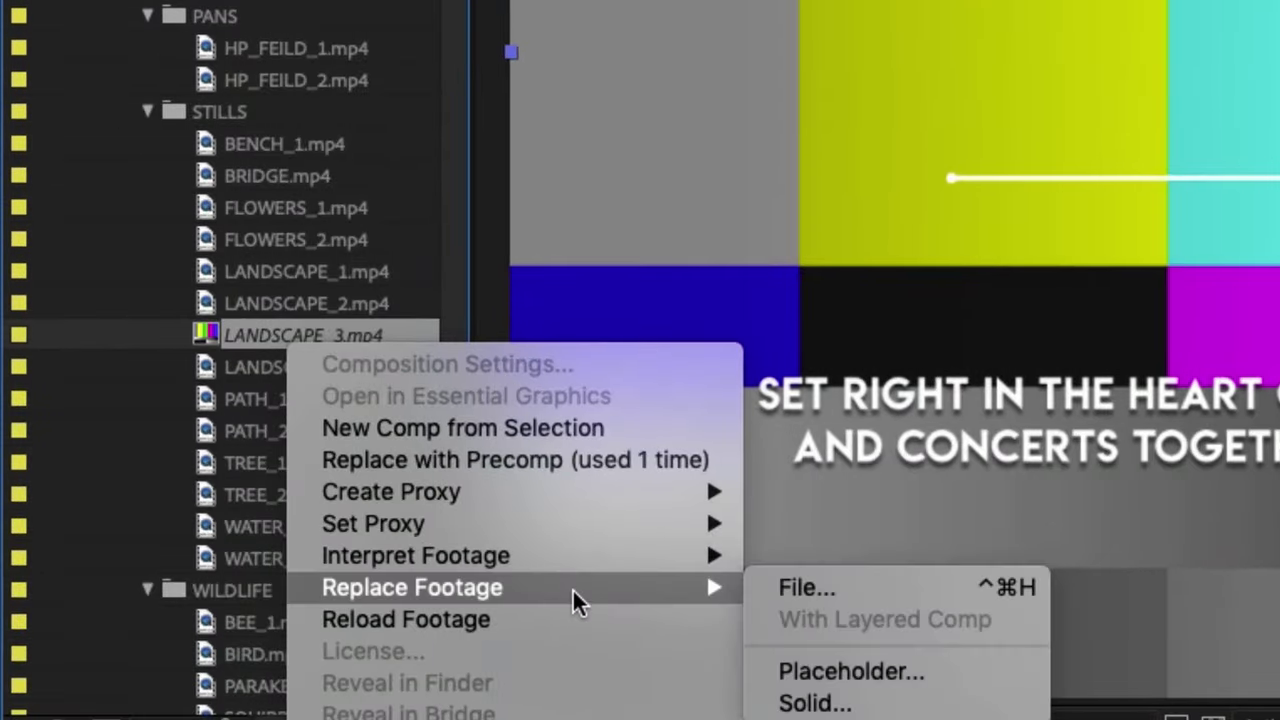
left_click(808, 589)
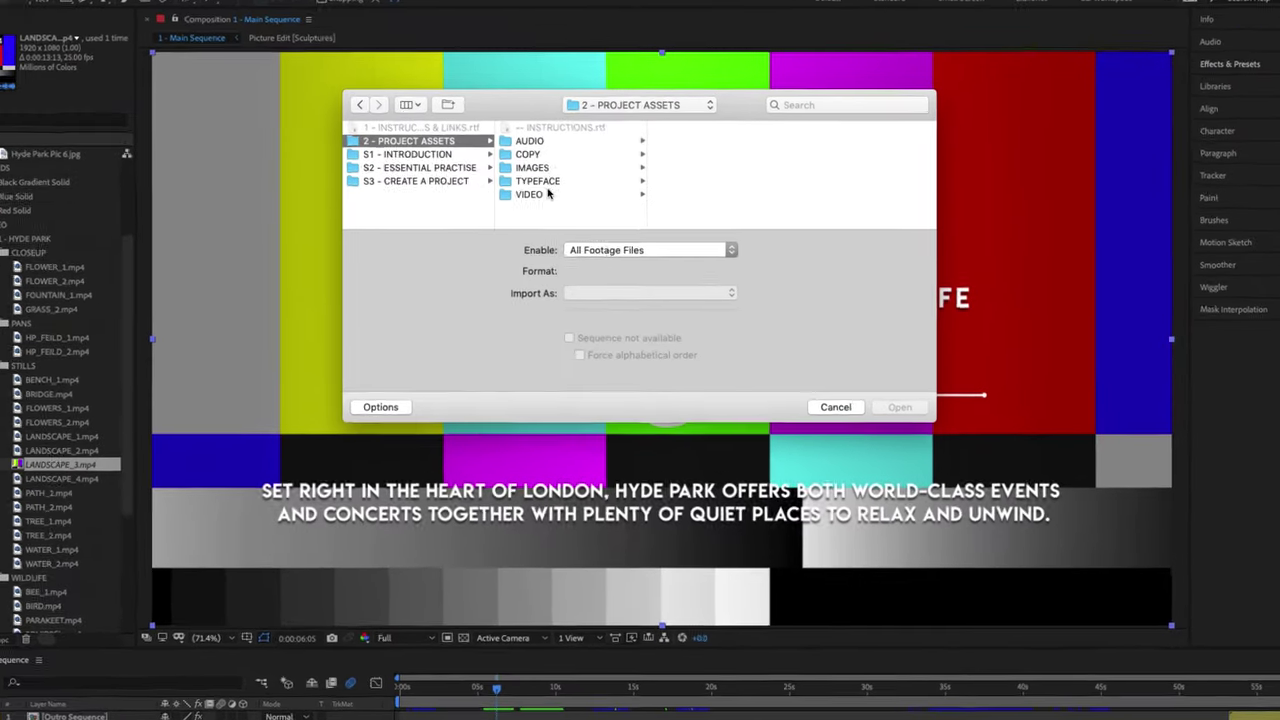
left_click(540, 211)
left_click(694, 164)
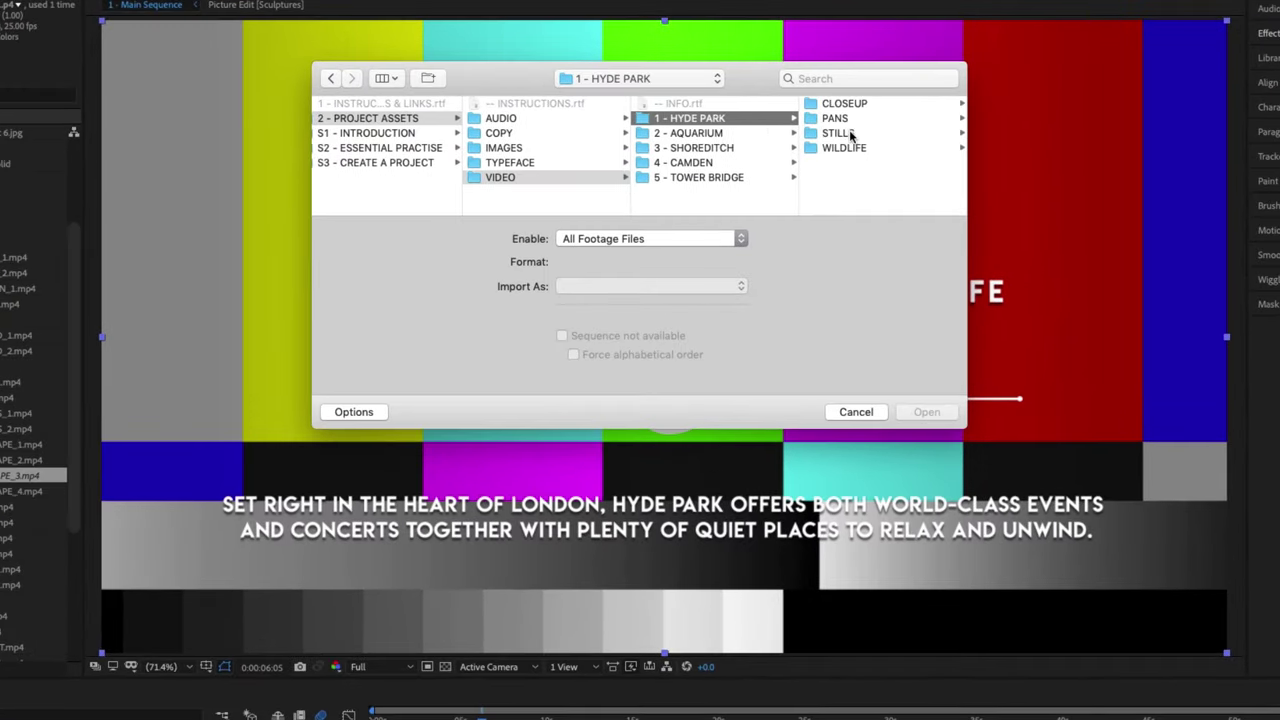
left_click(838, 133)
left_click(866, 191)
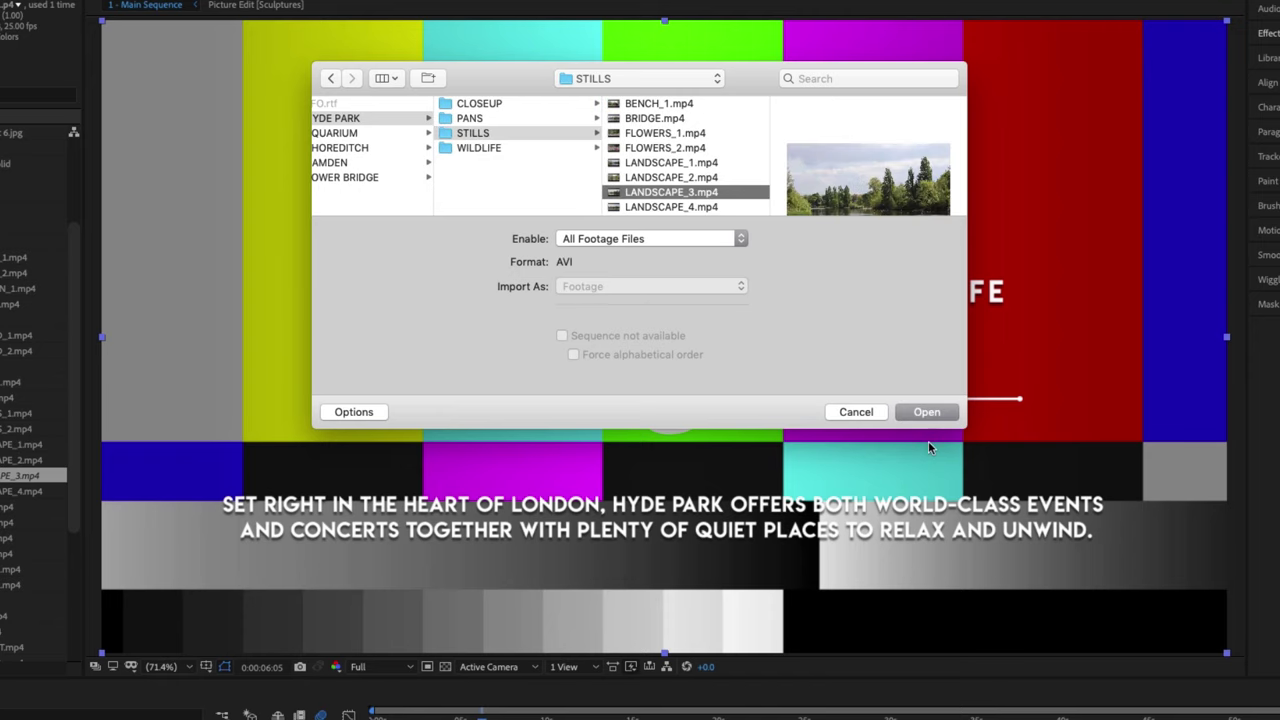
left_click(912, 410)
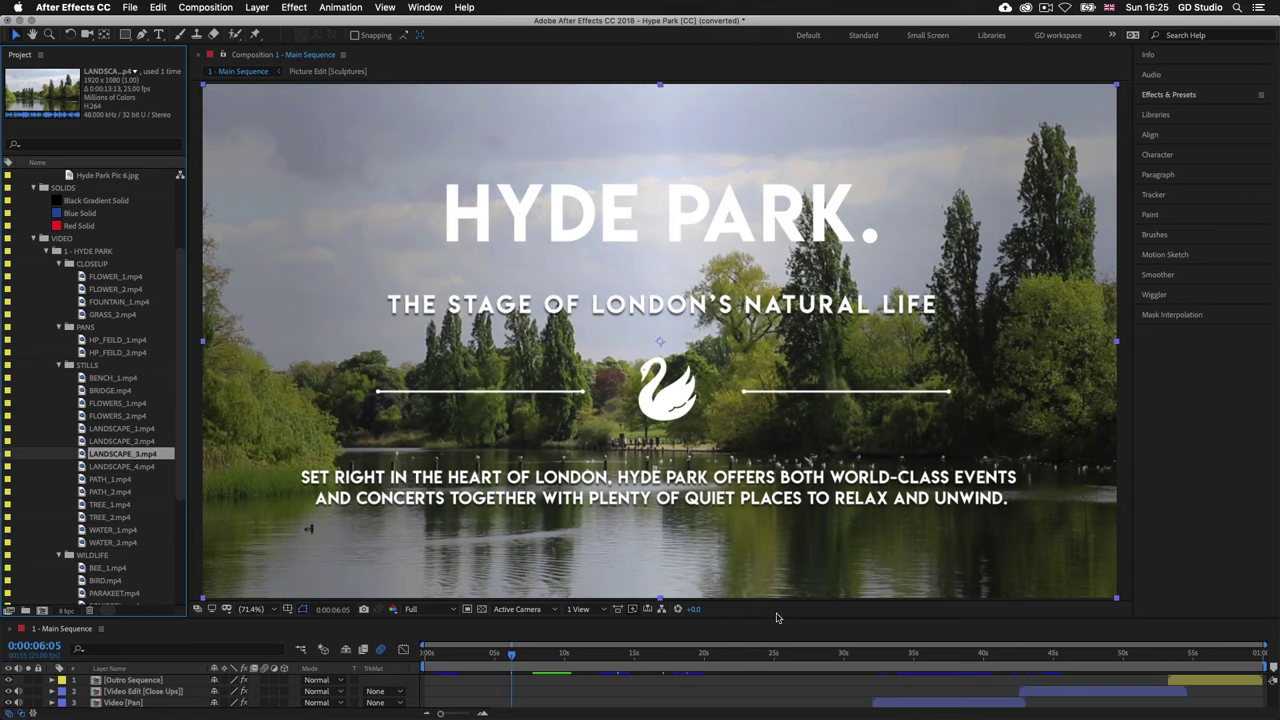
Enlarge the timeline and collapse the CLOSEUP, STILLS, WILDLIFE, JPEG, IMAGES, SOLIDS and VIDEO folders
left_click_drag(777, 626, 768, 576)
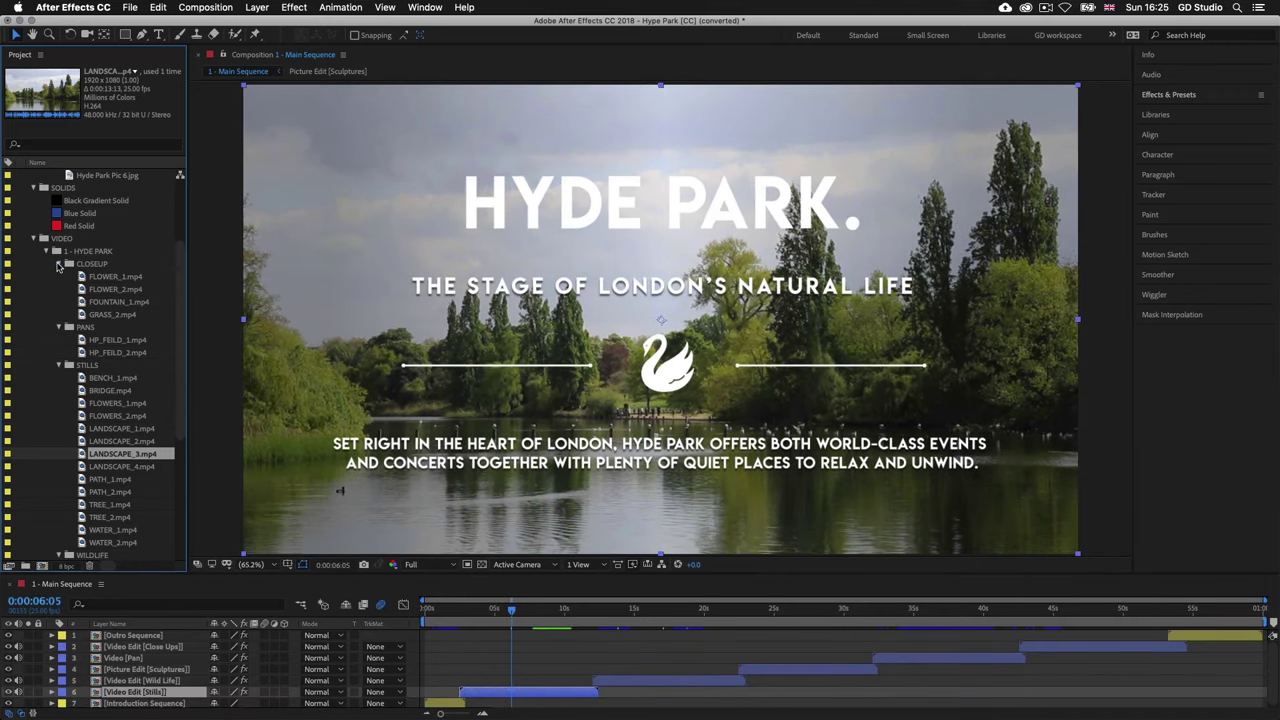
left_click(57, 264)
left_click(58, 291)
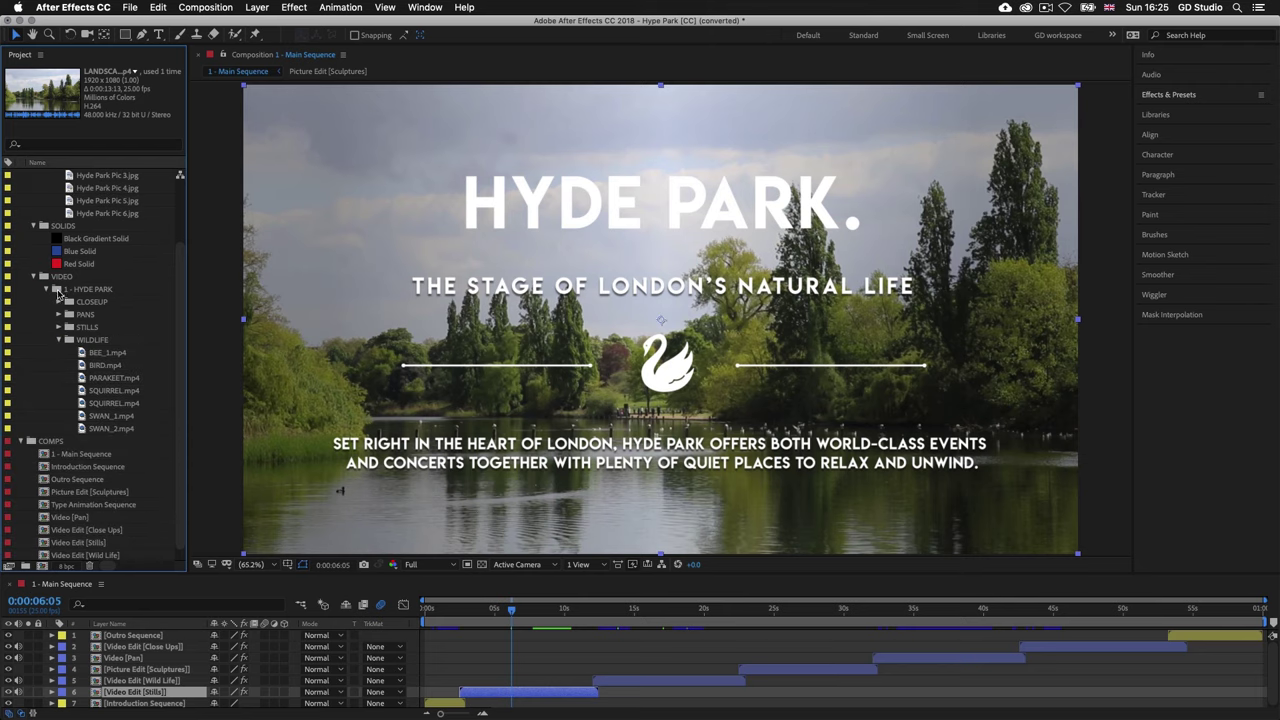
left_click(58, 341)
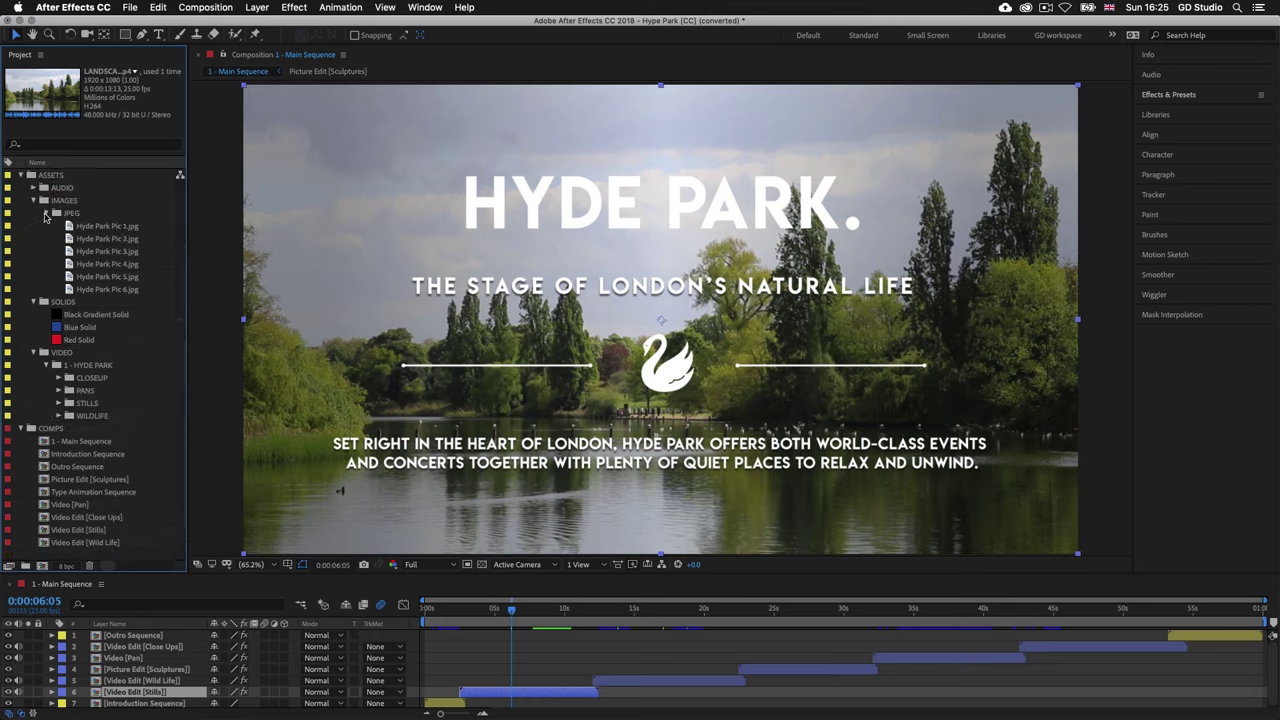
left_click(47, 215)
left_click(34, 201)
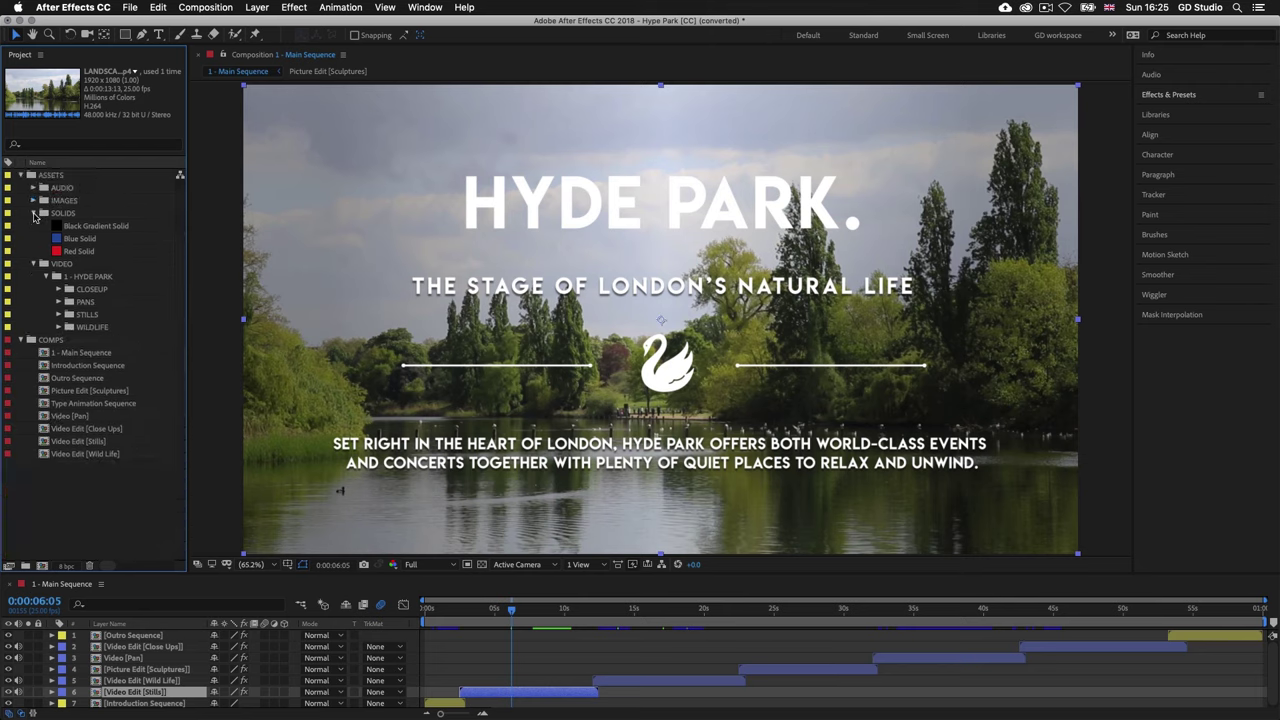
left_click(33, 213)
left_click(33, 226)
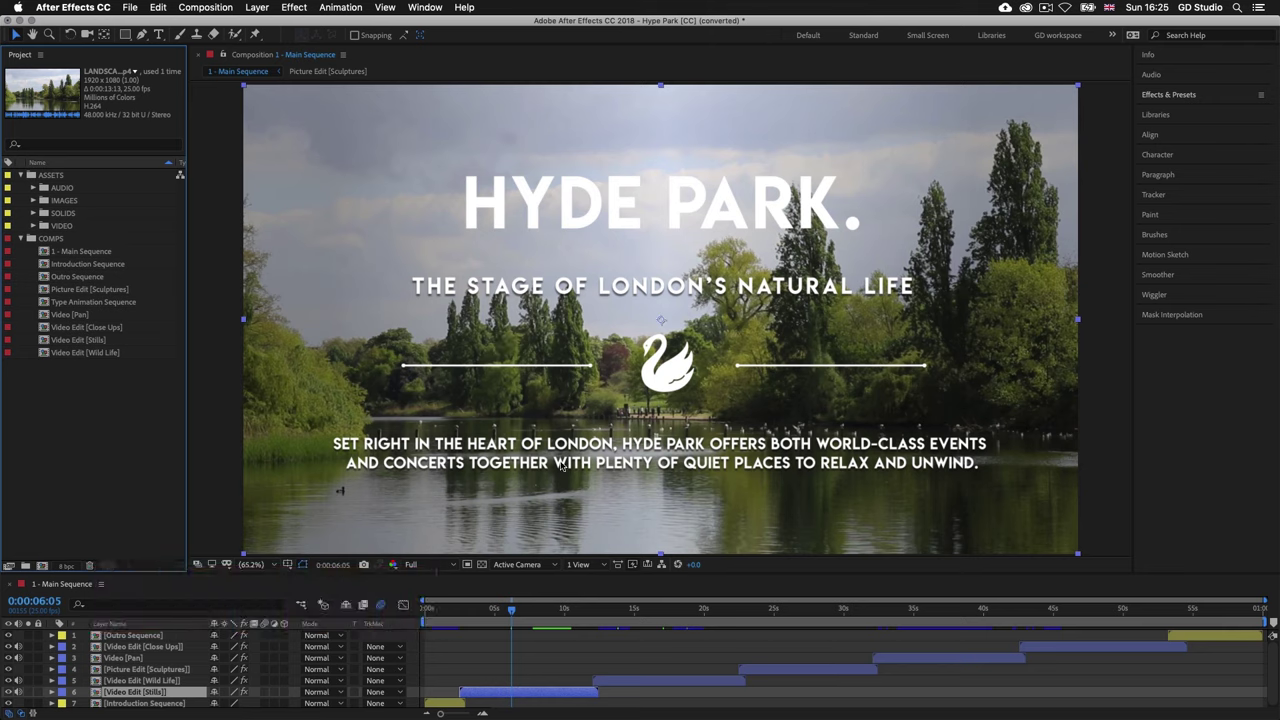
Close the Hyde Park project, discarding unsaved changes
left_click(130, 7)
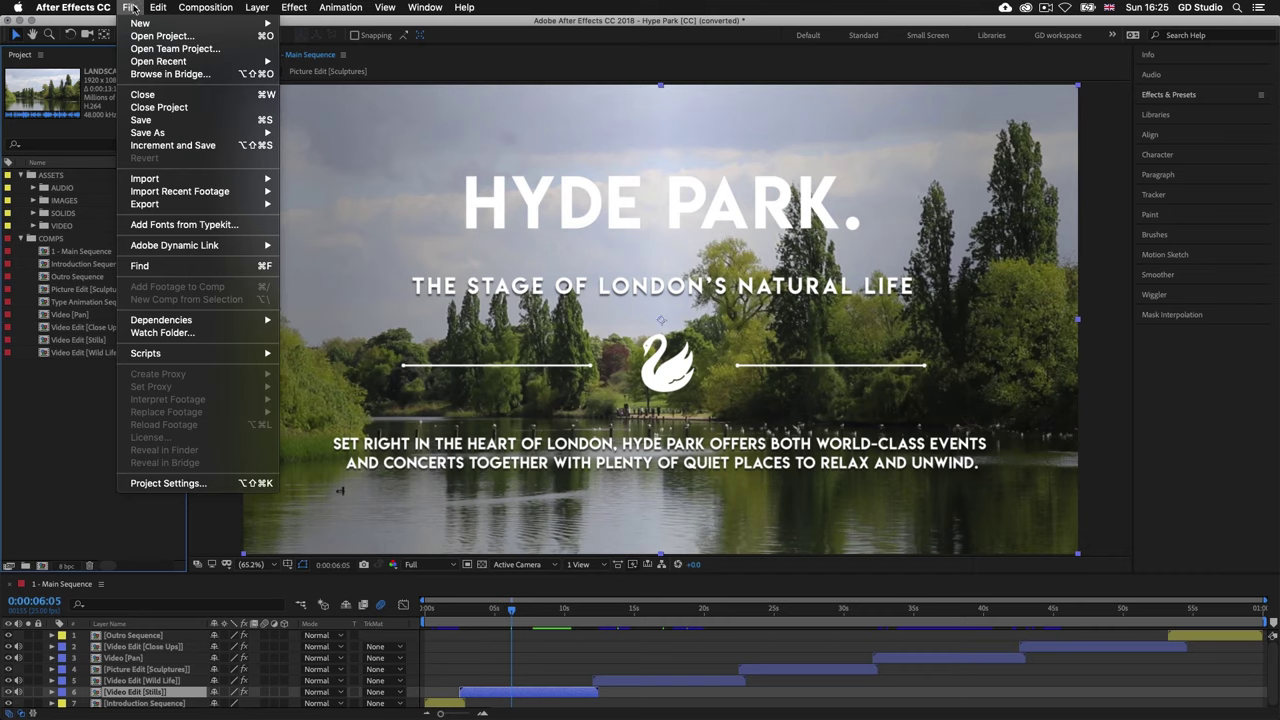
left_click(158, 107)
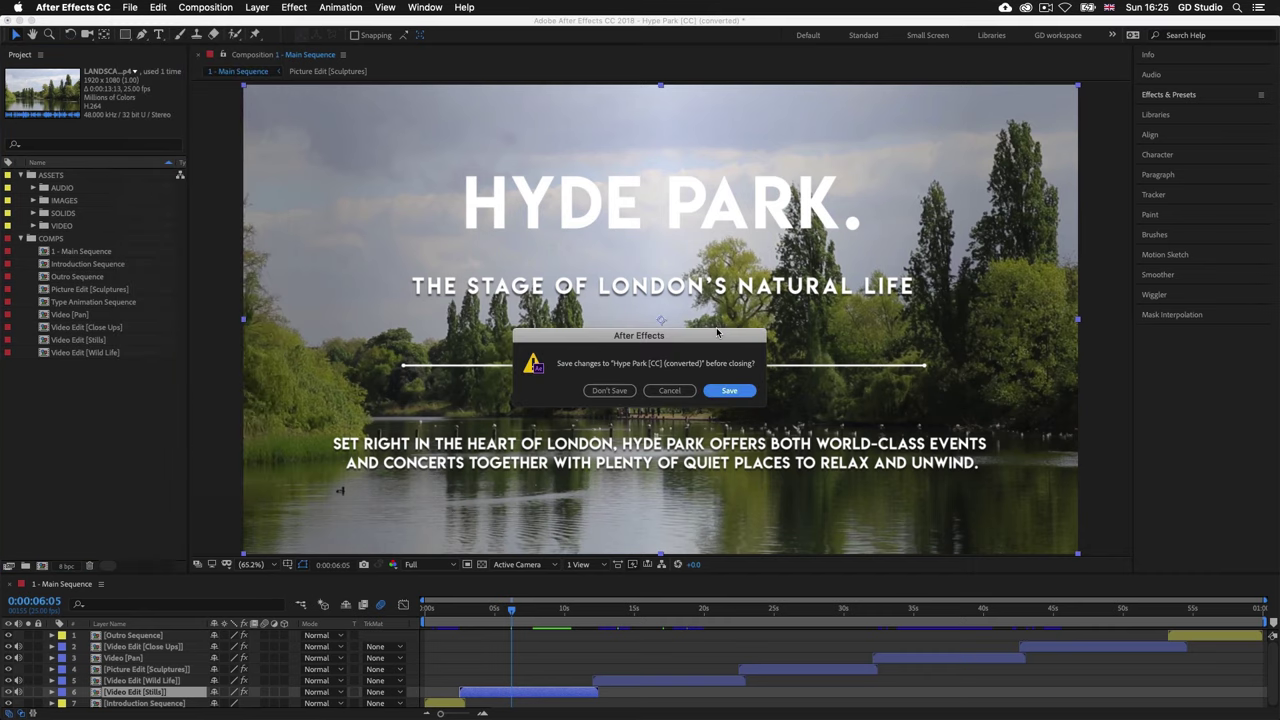
left_click(608, 391)
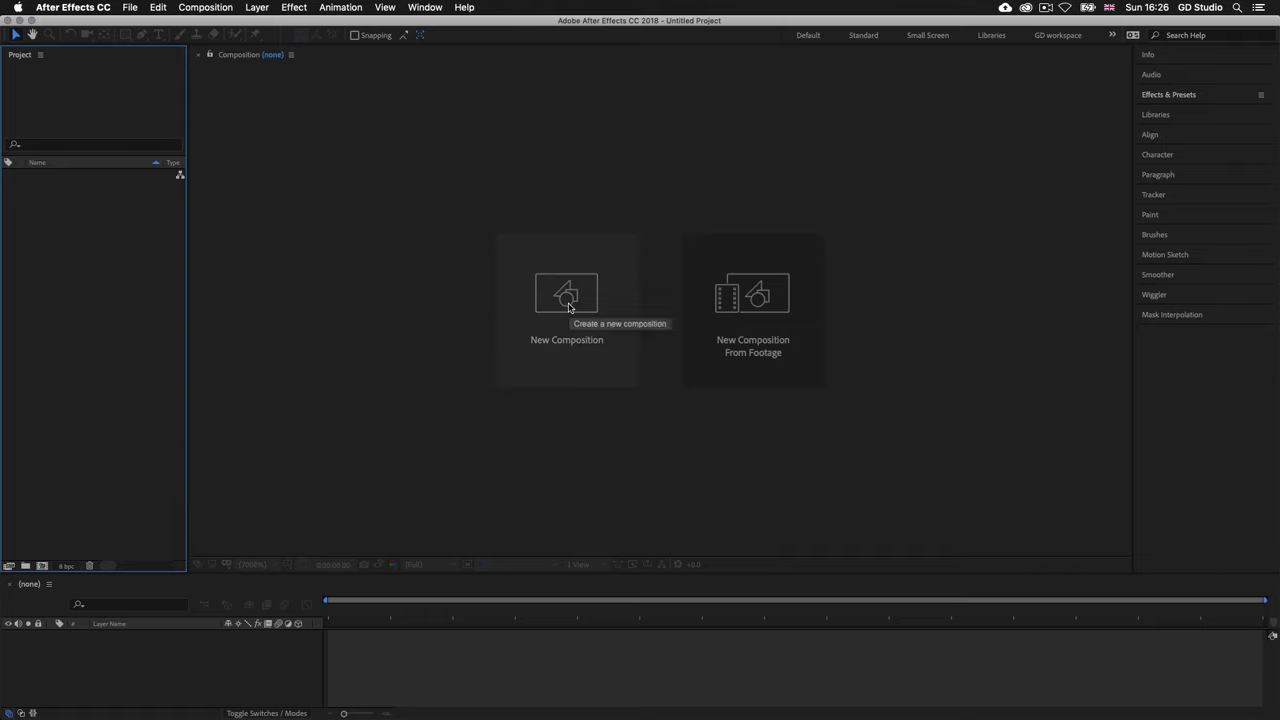
Create Comp 1 as HDTV 1080 25 with duration 0:01:00:00, then enlarge the timeline
left_click(219, 10)
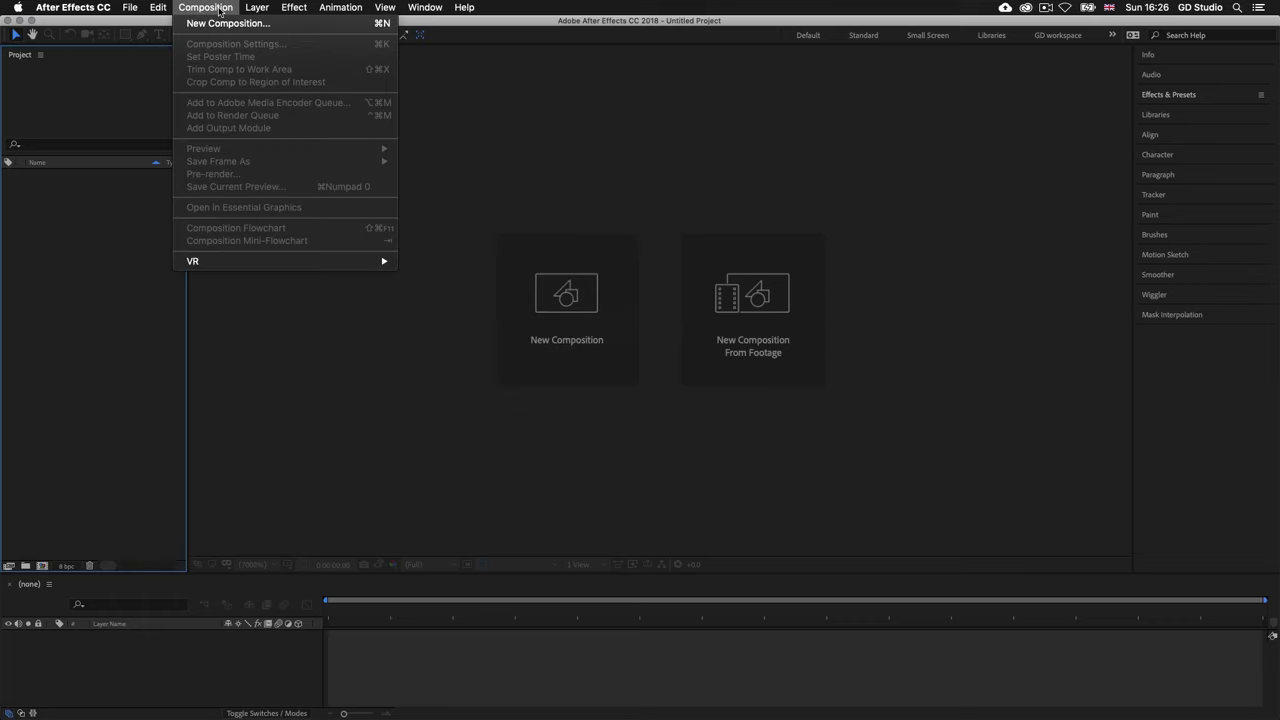
left_click(217, 25)
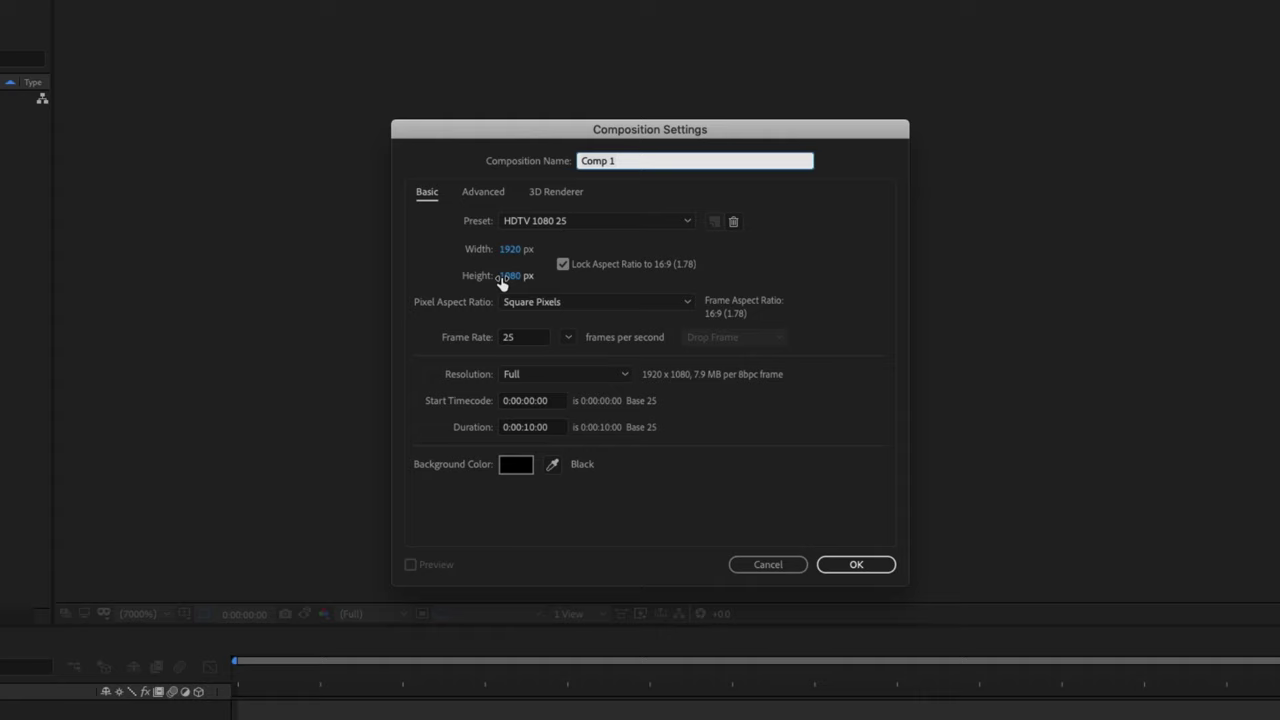
left_click(527, 432)
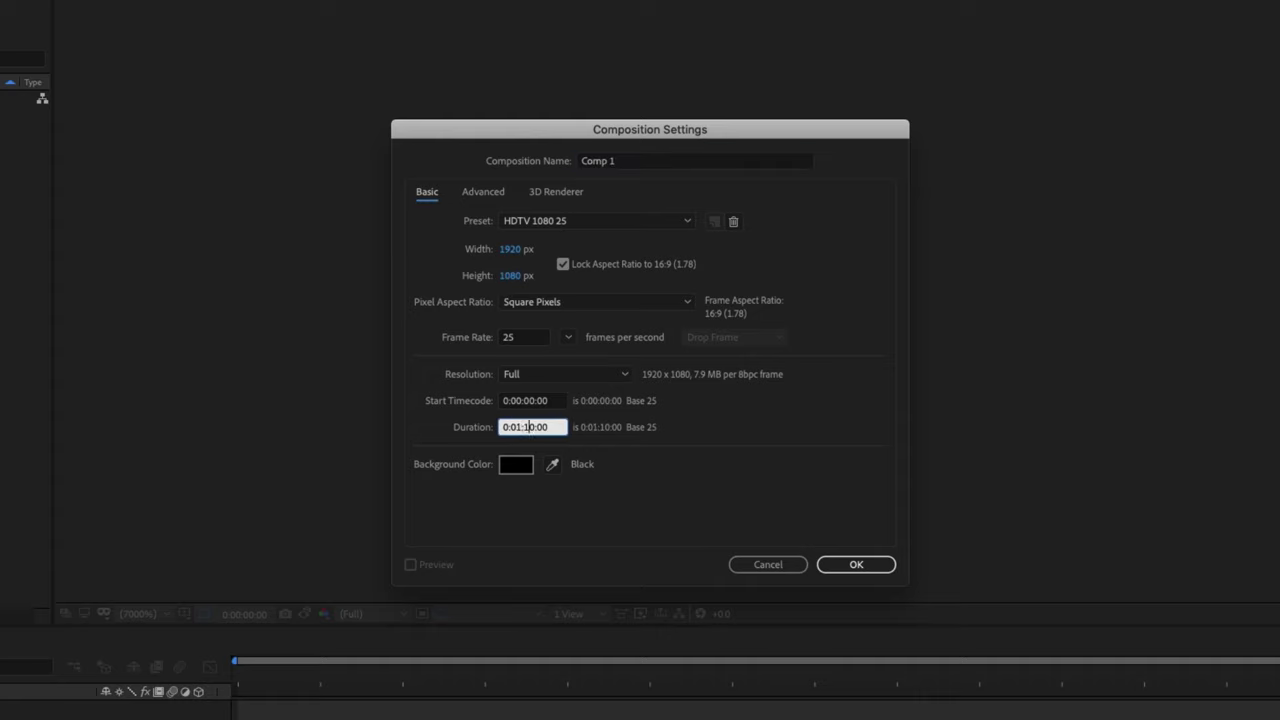
key("BackSpace")
type("0")
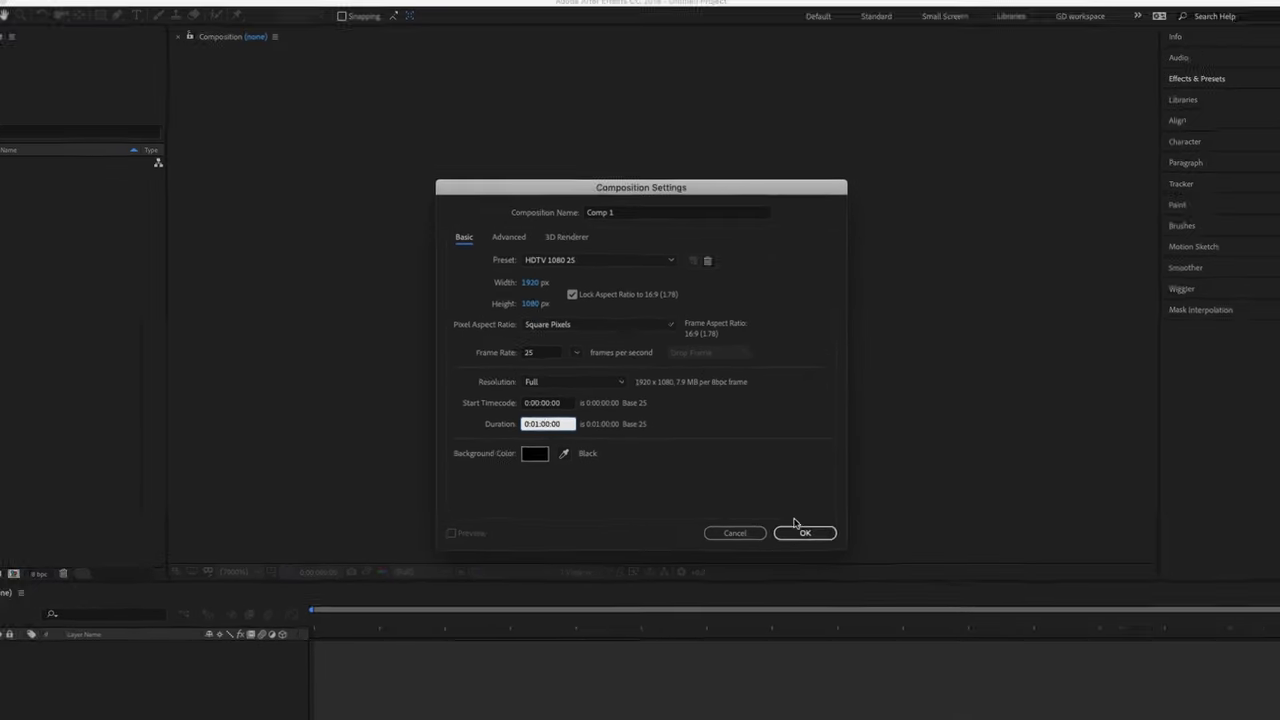
left_click(845, 564)
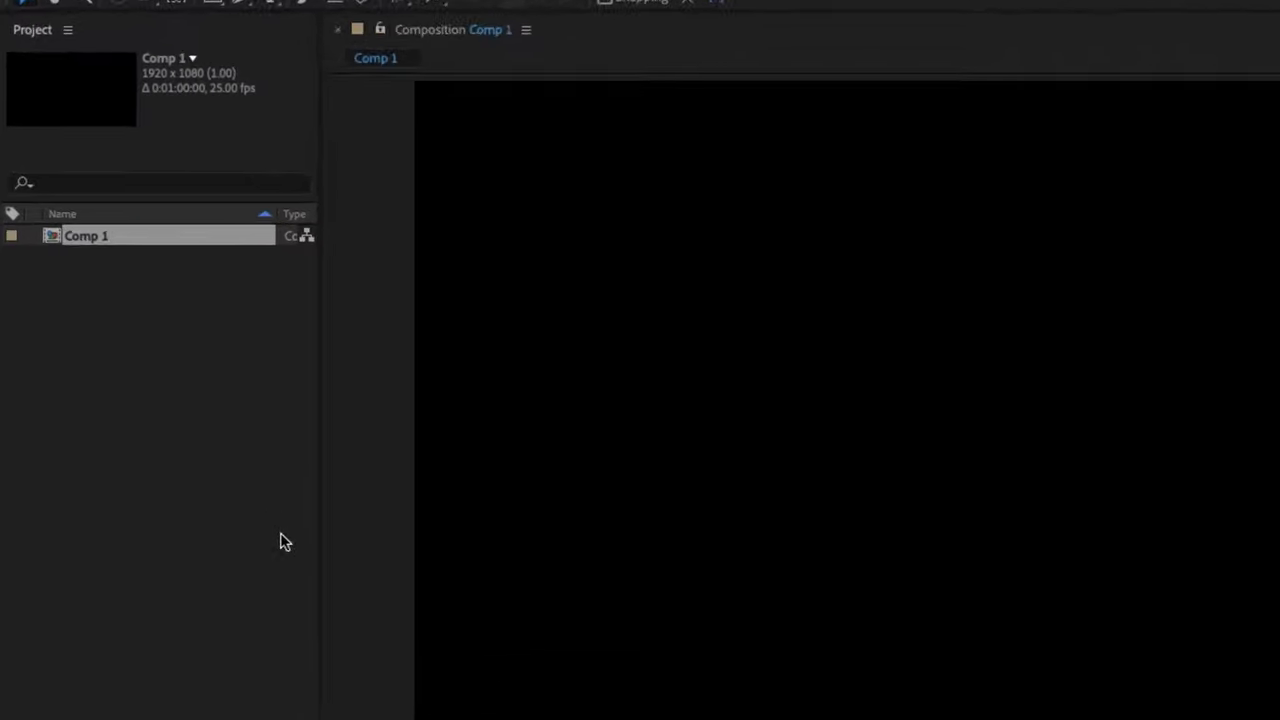
left_click(59, 230)
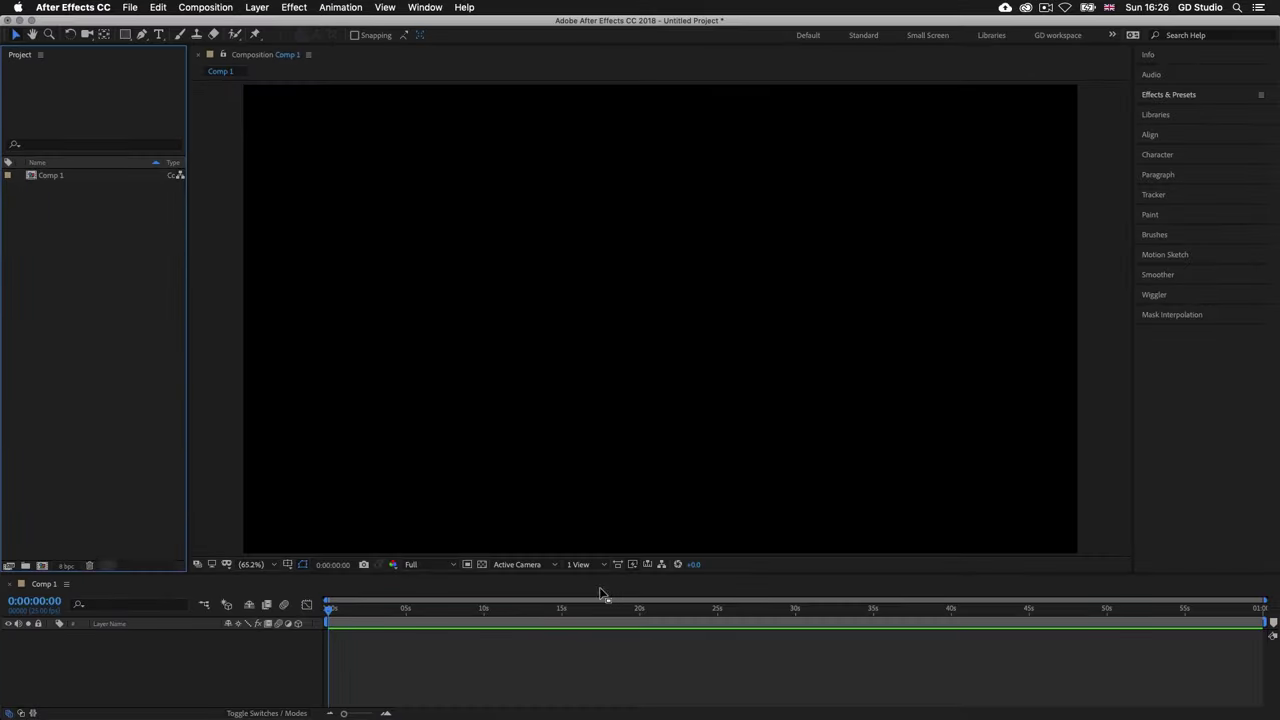
left_click_drag(599, 562, 600, 529)
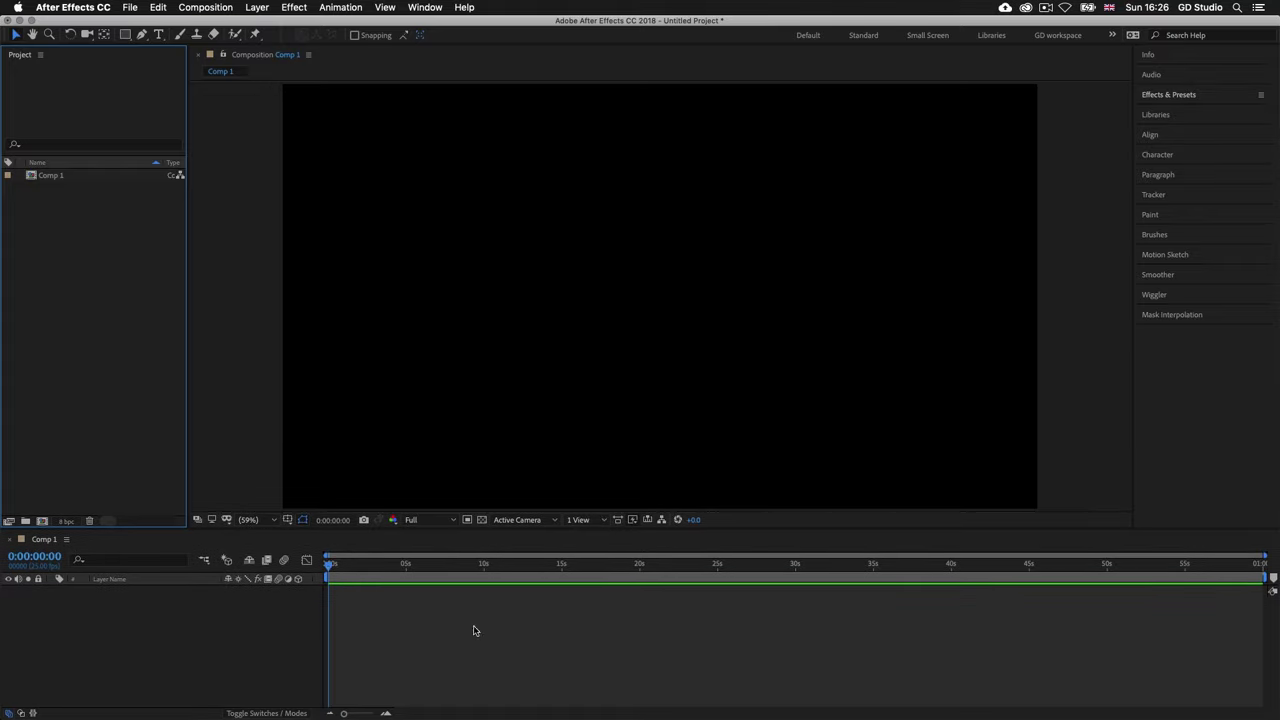